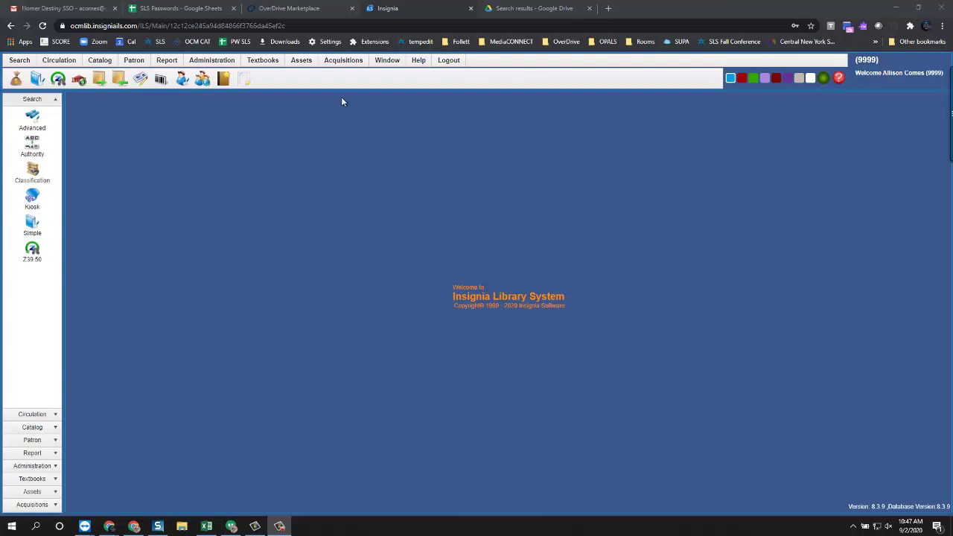
- Open the library's OPAC and log in to the Insignia Discovery Layer Manager with the prefilled credentials
{"action": "left_click", "coordinate": [419, 60]}
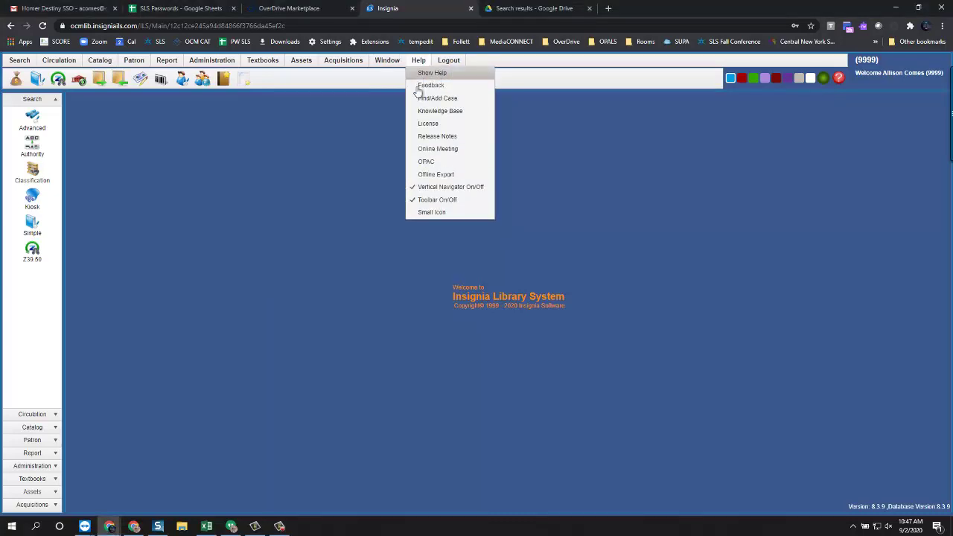
{"action": "left_click", "coordinate": [414, 165]}
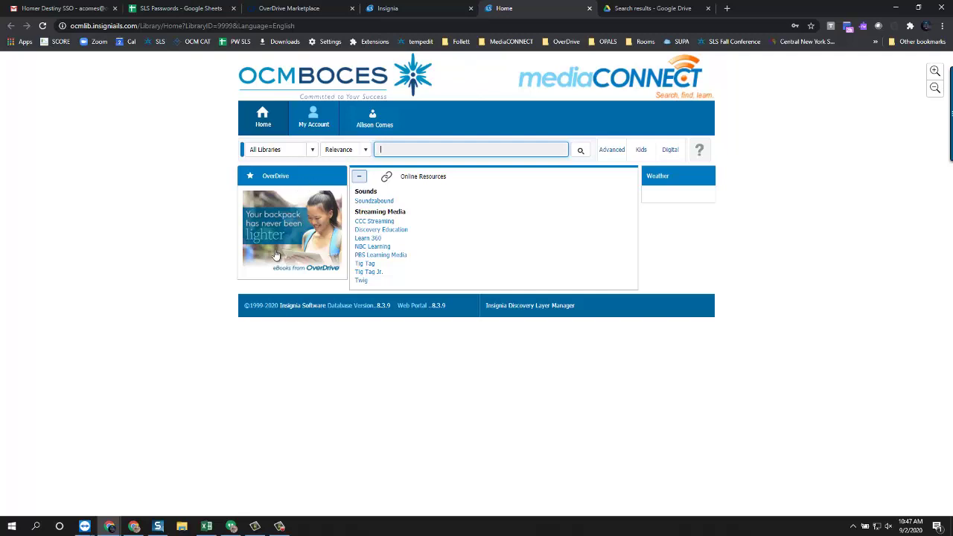
{"action": "left_click", "coordinate": [523, 307]}
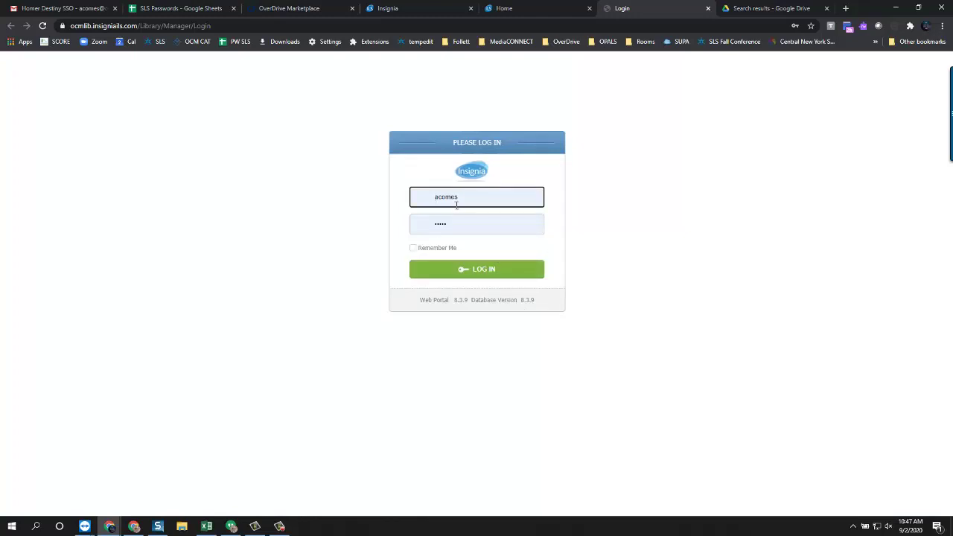
{"action": "left_click", "coordinate": [469, 277]}
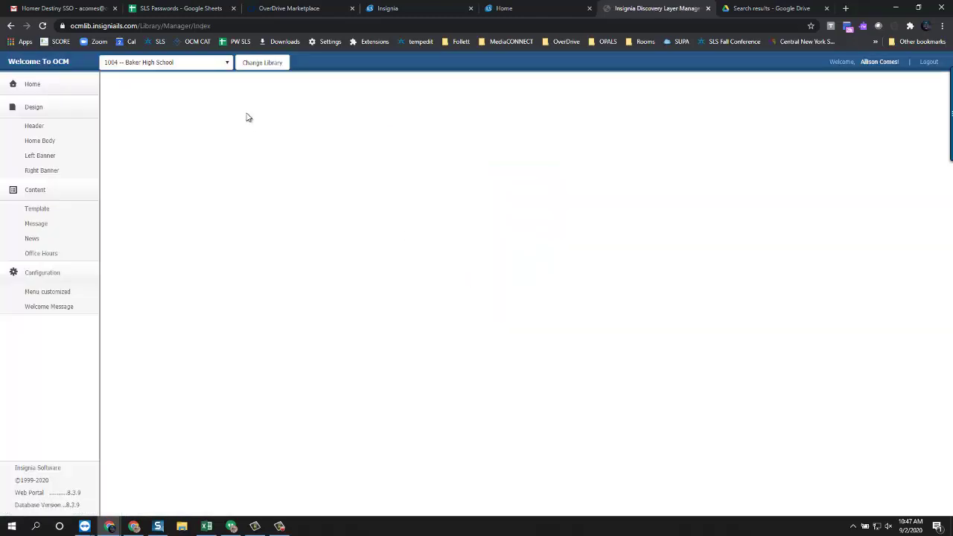
- Change the managed library to 1137 -- Camillus Middle School
{"action": "left_click", "coordinate": [228, 64]}
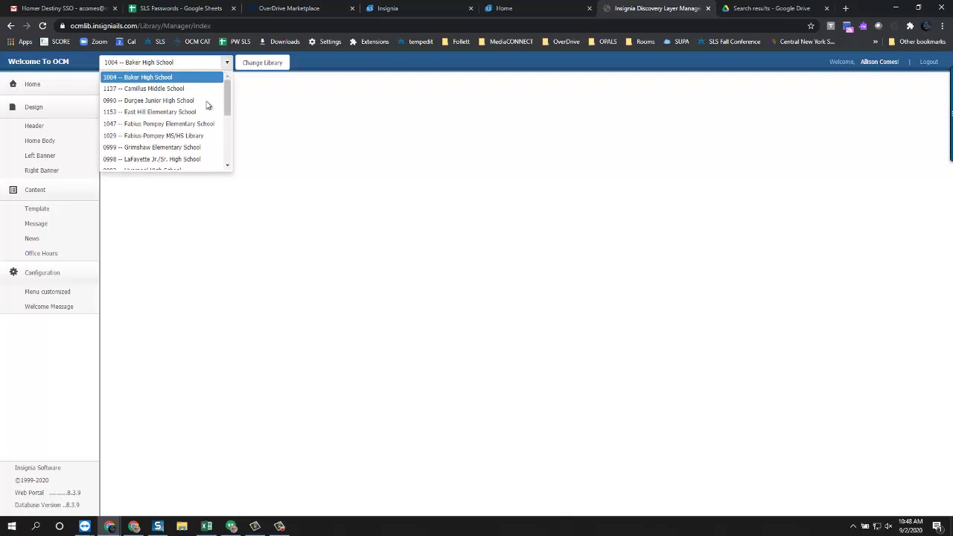
{"action": "scroll", "coordinate": [197, 119], "scroll_direction": "down", "scroll_amount": 2}
{"action": "scroll", "coordinate": [197, 119], "scroll_direction": "down", "scroll_amount": 2}
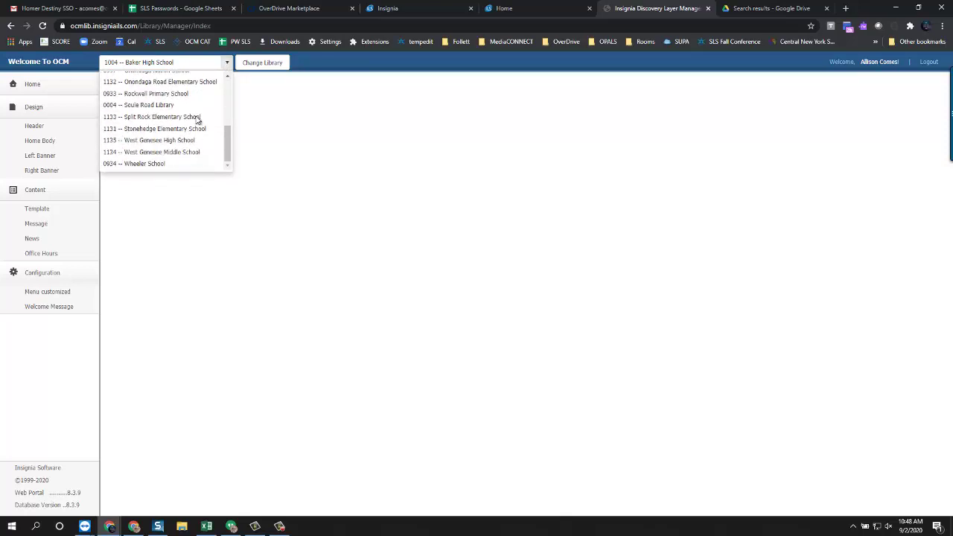
{"action": "scroll", "coordinate": [197, 119], "scroll_direction": "up", "scroll_amount": 4}
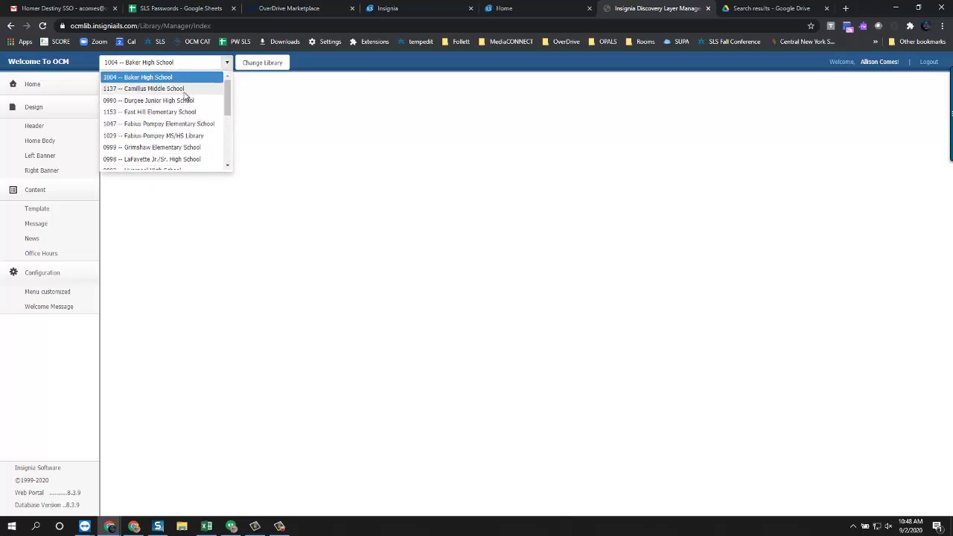
{"action": "left_click", "coordinate": [185, 91]}
{"action": "left_click", "coordinate": [258, 65]}
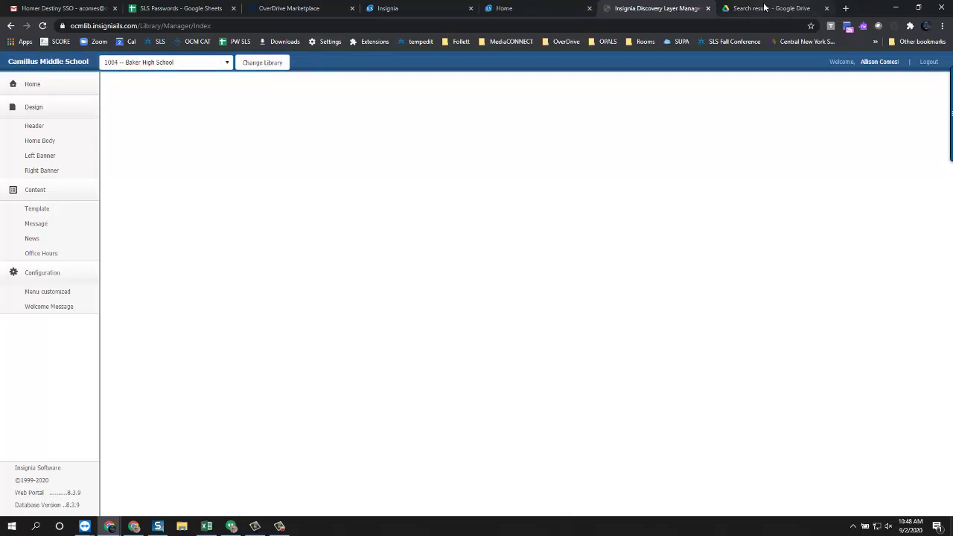
- Search the web for "west genesee" and open the West Genesee Central School District home page
{"action": "left_click", "coordinate": [427, 6]}
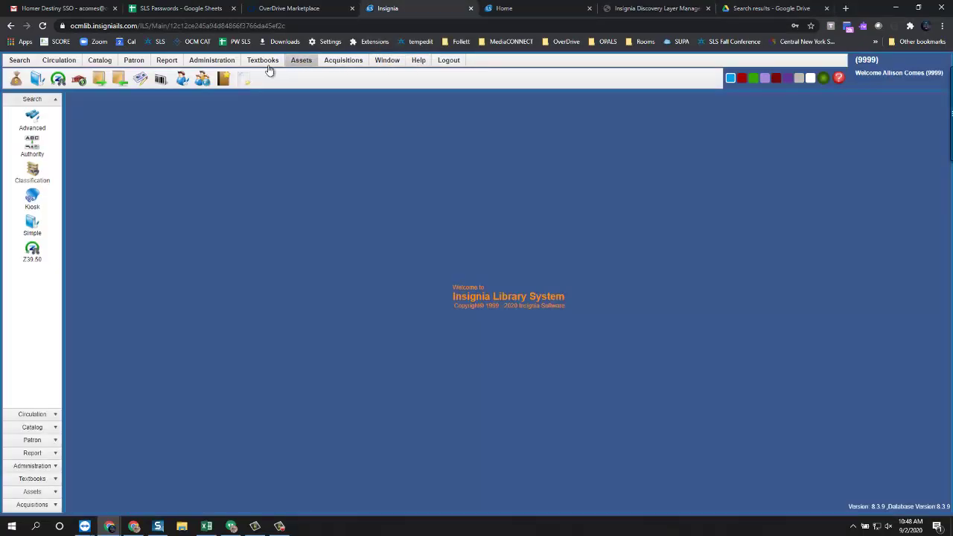
{"action": "left_click", "coordinate": [356, 28]}
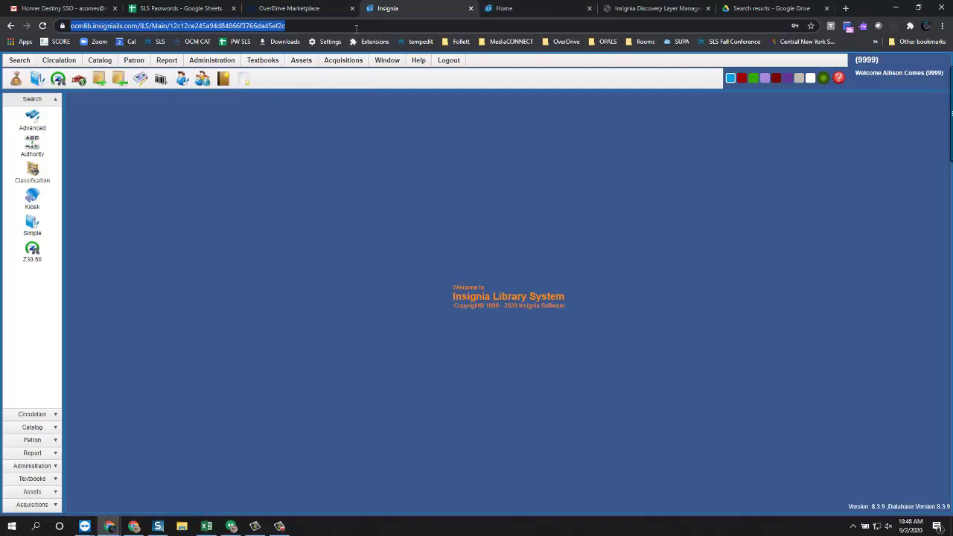
{"action": "type", "text": "west"}
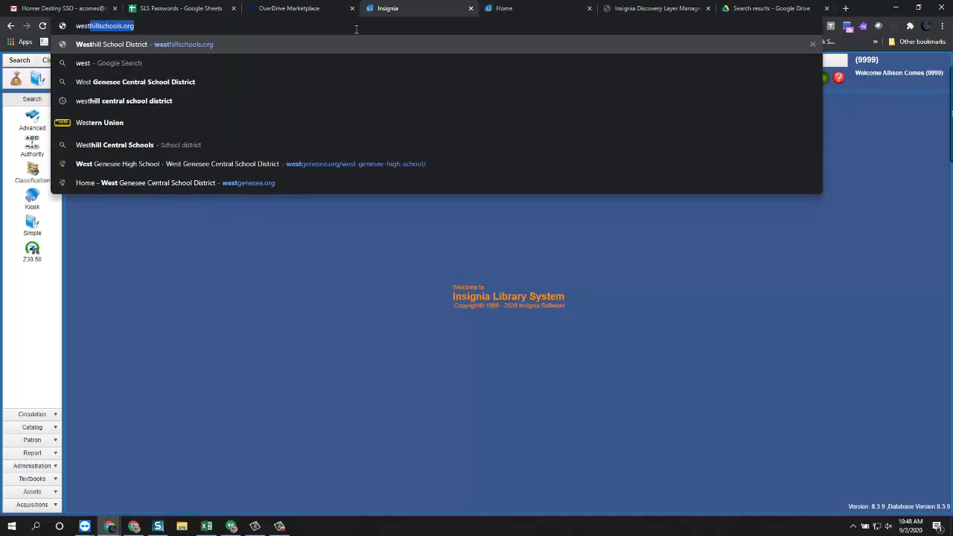
{"action": "key", "text": "Down"}
{"action": "key", "text": "Down"}
{"action": "key", "text": "Return"}
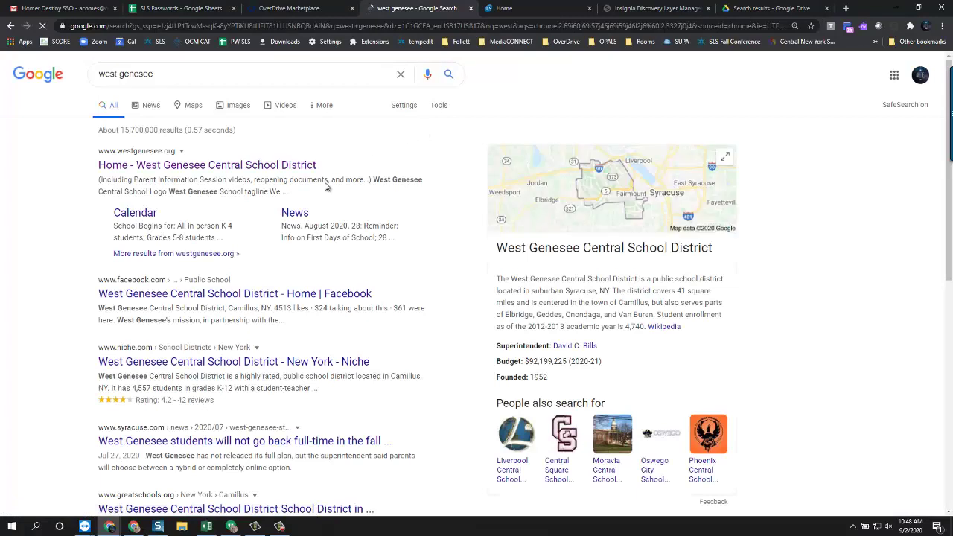
{"action": "left_click", "coordinate": [291, 165]}
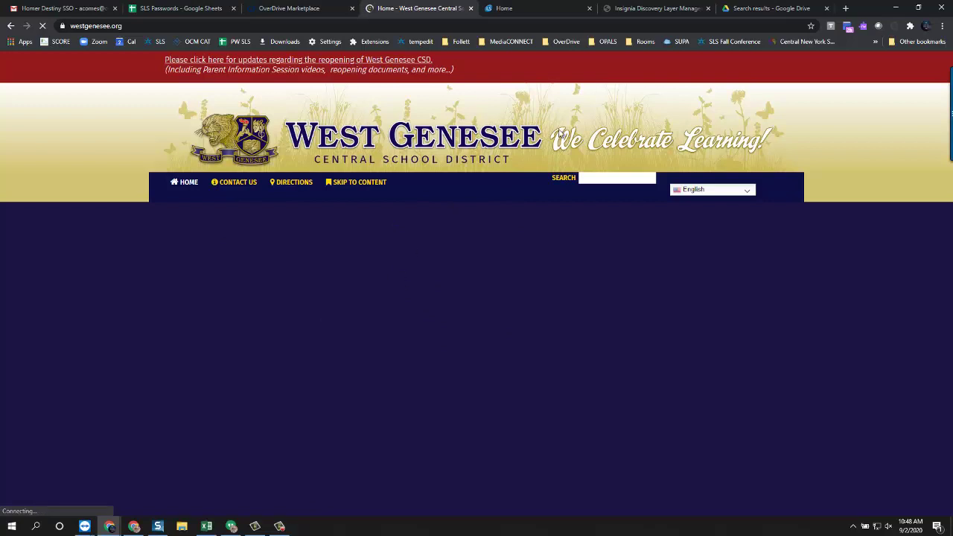
- Return to the Discovery Layer Manager and remove the Library Hours block from the Left template of the left banner design
{"action": "left_click", "coordinate": [650, 10]}
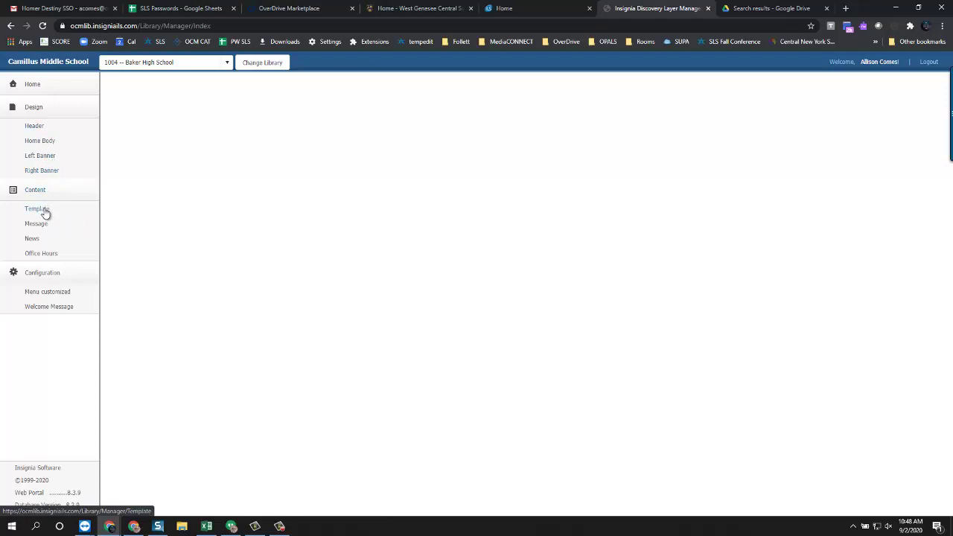
{"action": "left_click", "coordinate": [47, 156]}
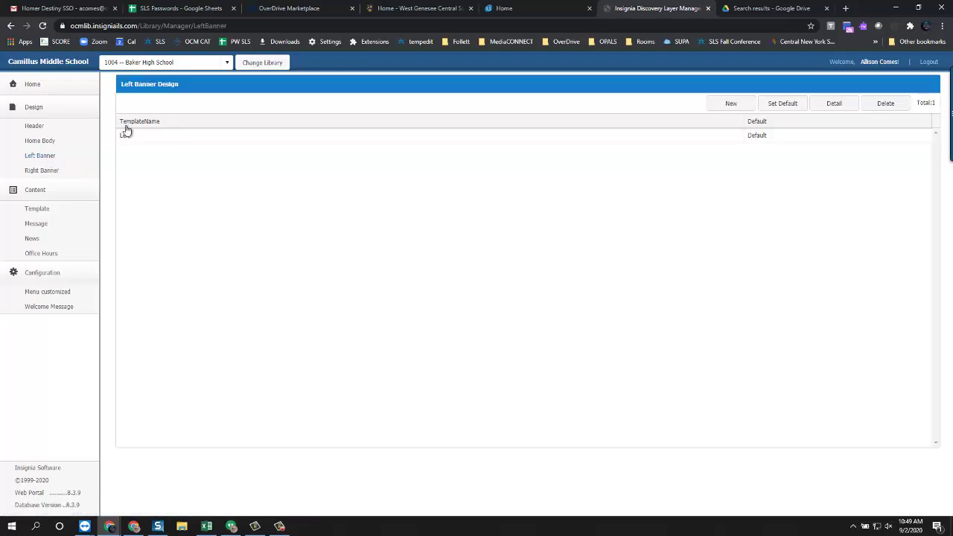
{"action": "double_click", "coordinate": [133, 139]}
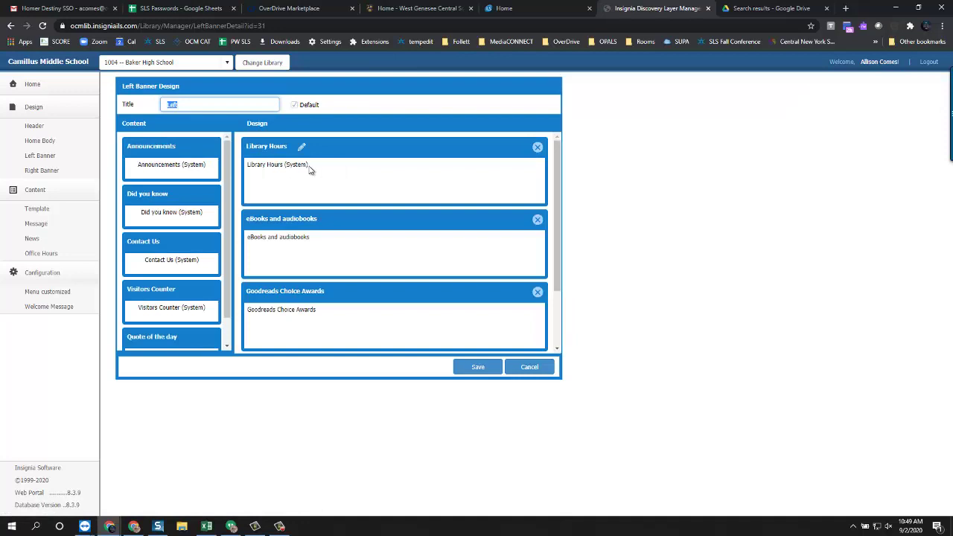
{"action": "left_click", "coordinate": [538, 147]}
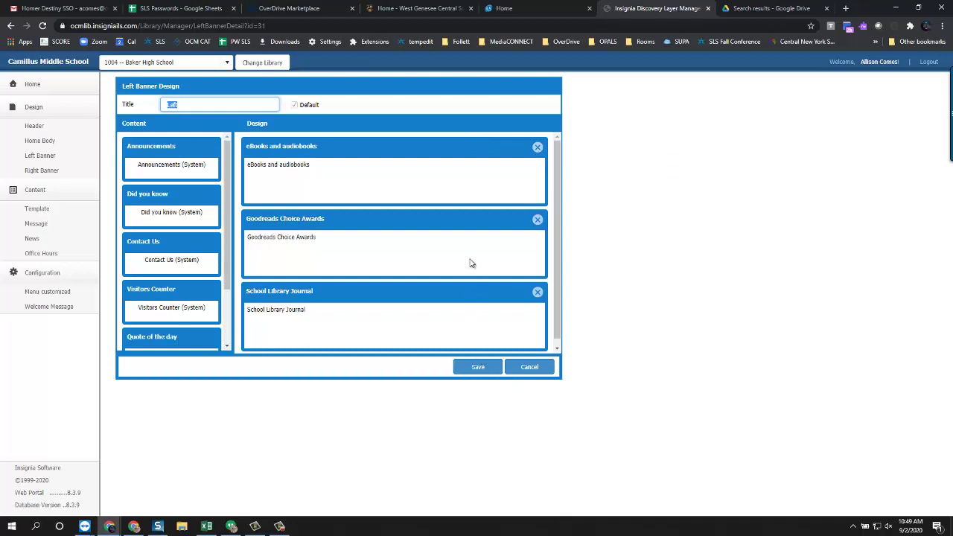
{"action": "scroll", "coordinate": [470, 261], "scroll_direction": "down", "scroll_amount": 1}
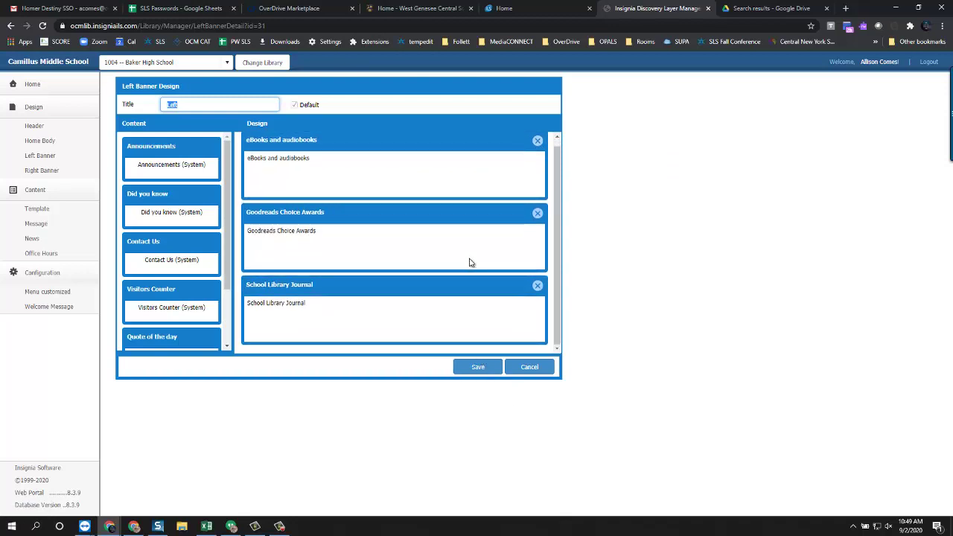
{"action": "scroll", "coordinate": [470, 262], "scroll_direction": "up", "scroll_amount": 1}
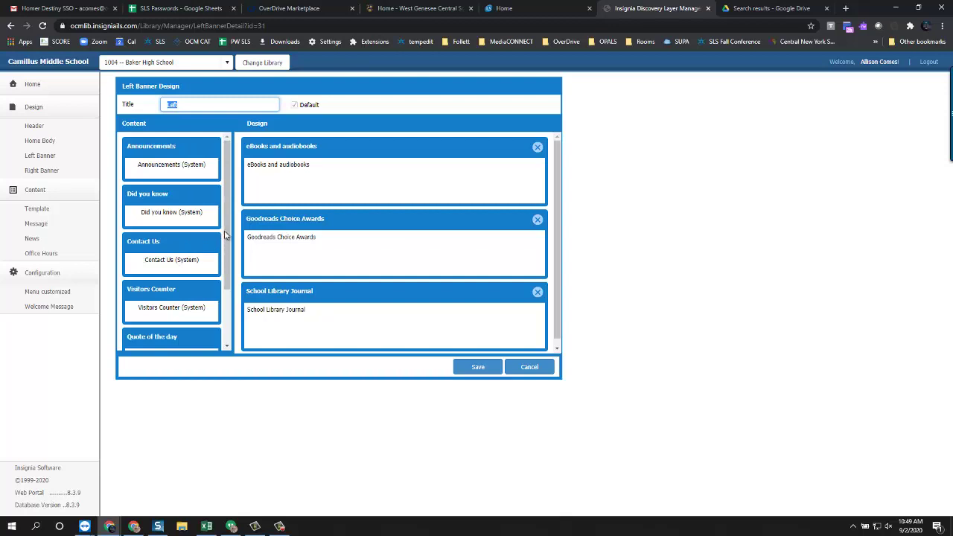
- Add the Contact Us block to the left banner design, move it above all other blocks, and remove it again
{"action": "scroll", "coordinate": [229, 248], "scroll_direction": "down", "scroll_amount": 1}
{"action": "scroll", "coordinate": [228, 248], "scroll_direction": "down", "scroll_amount": 3}
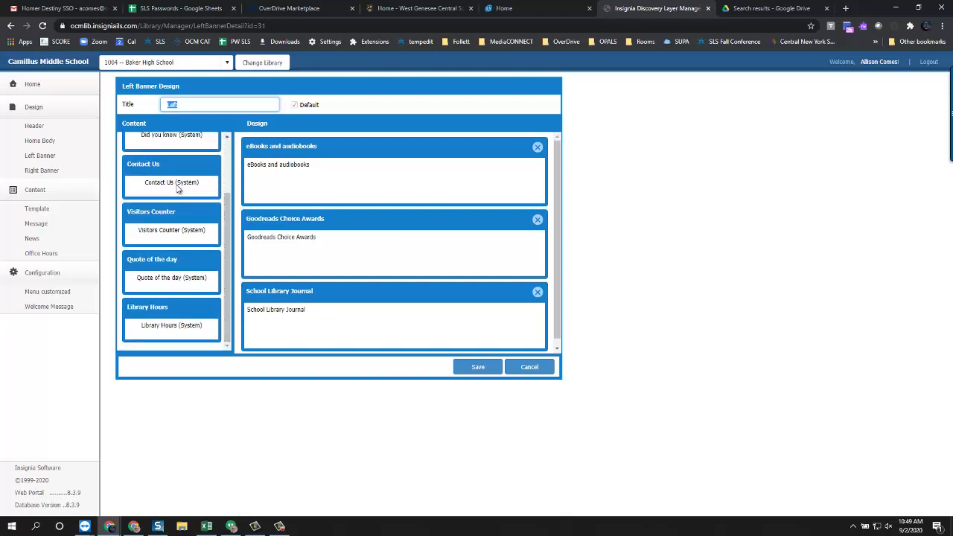
{"action": "left_click_drag", "start_coordinate": [162, 184], "coordinate": [377, 163]}
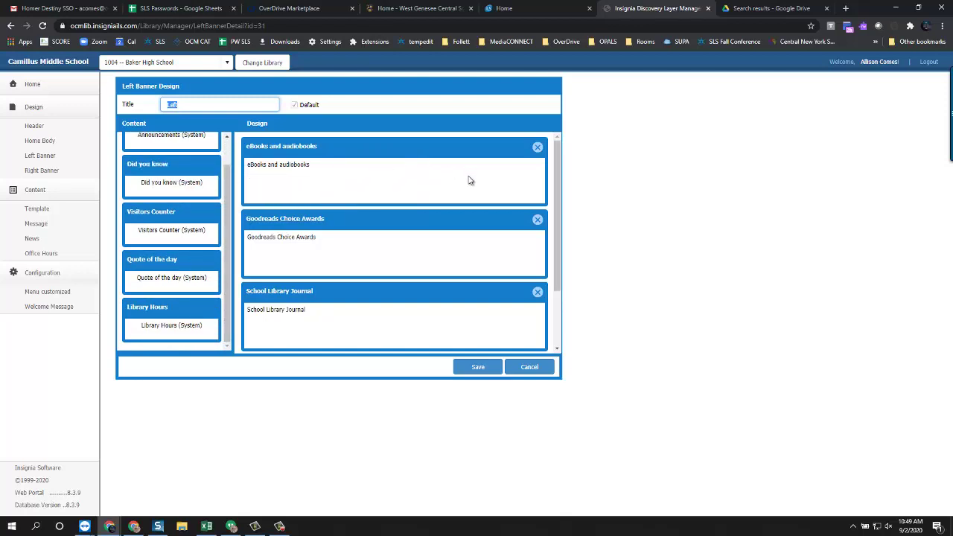
{"action": "scroll", "coordinate": [479, 258], "scroll_direction": "down", "scroll_amount": 1}
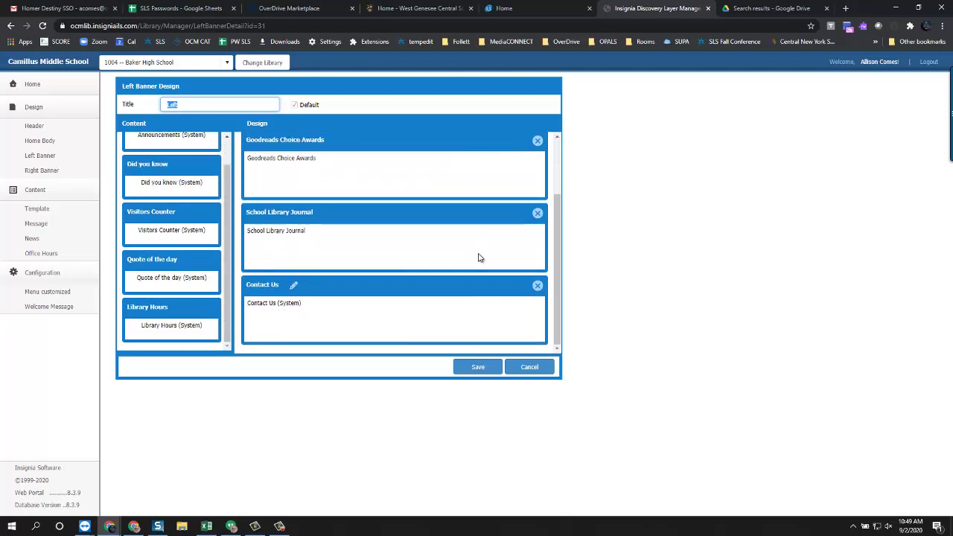
{"action": "left_click_drag", "start_coordinate": [395, 315], "coordinate": [396, 165]}
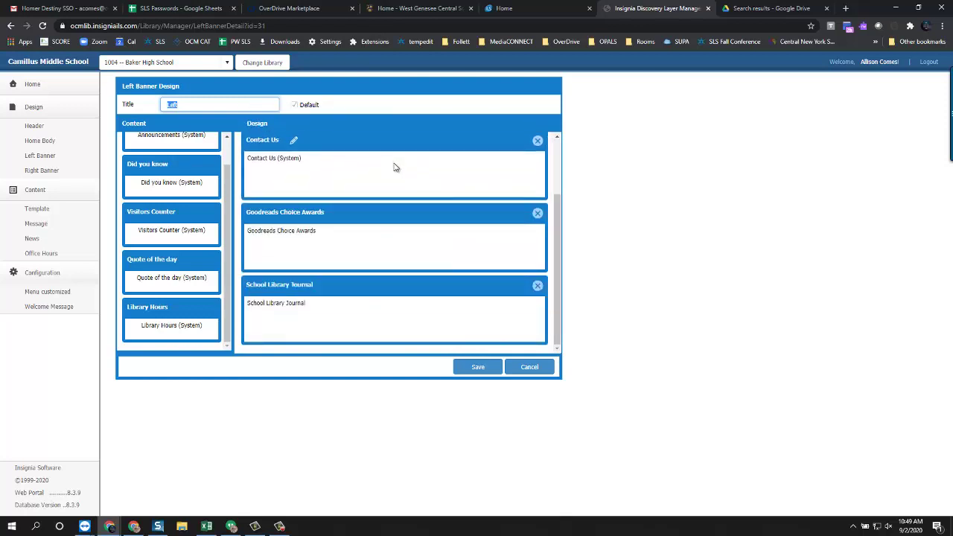
{"action": "scroll", "coordinate": [400, 181], "scroll_direction": "up", "scroll_amount": 1}
{"action": "left_click_drag", "start_coordinate": [479, 244], "coordinate": [478, 164]}
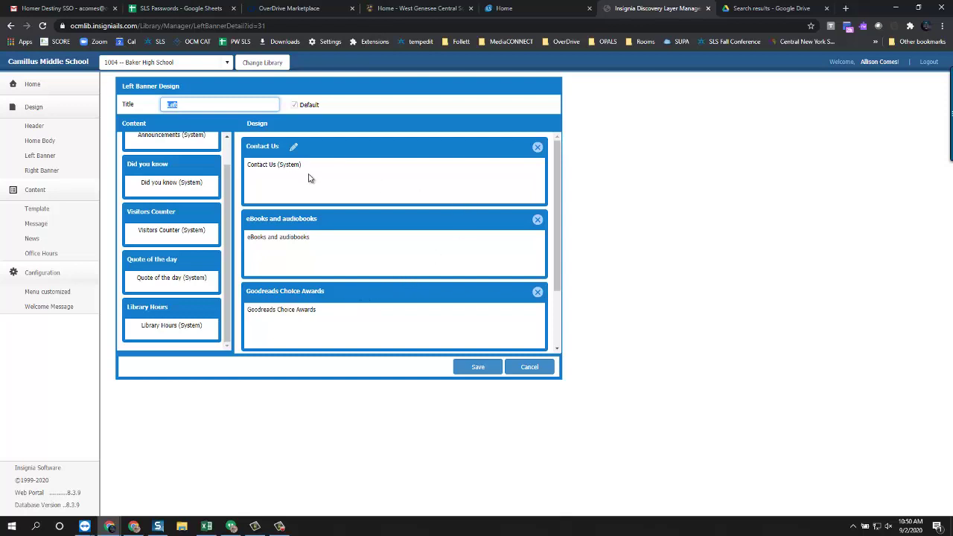
{"action": "left_click", "coordinate": [539, 148]}
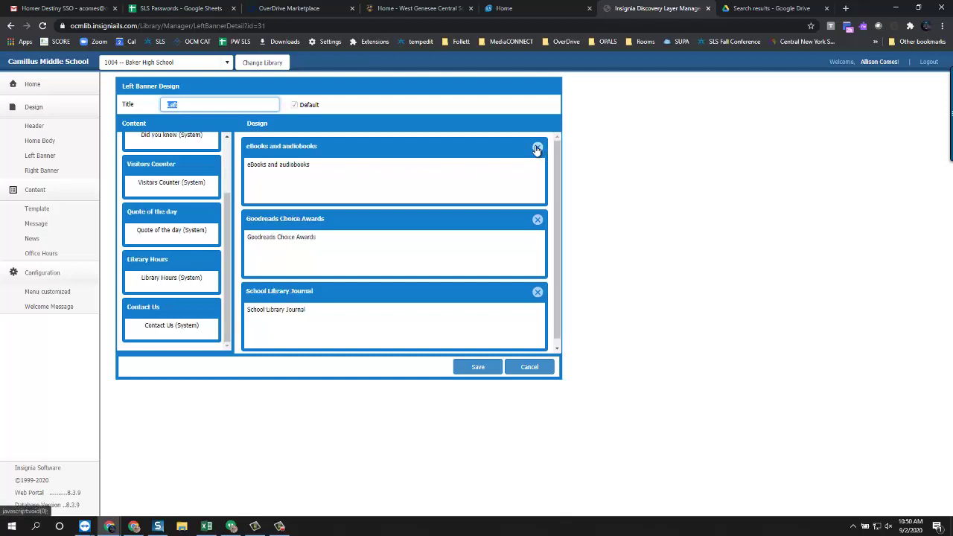
- Save the left banner design and close its editor
{"action": "left_click", "coordinate": [478, 367]}
{"action": "left_click", "coordinate": [470, 296]}
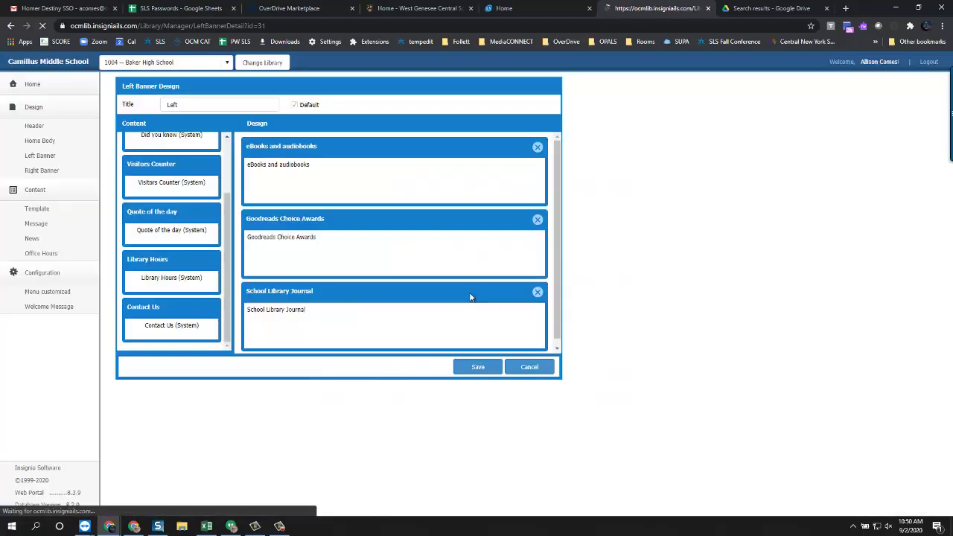
{"action": "left_click", "coordinate": [543, 366]}
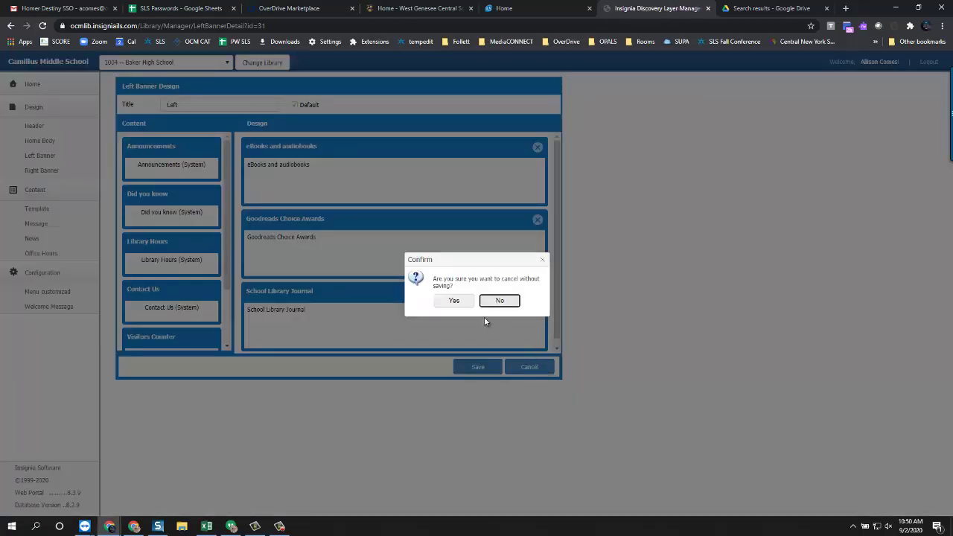
{"action": "left_click", "coordinate": [454, 301]}
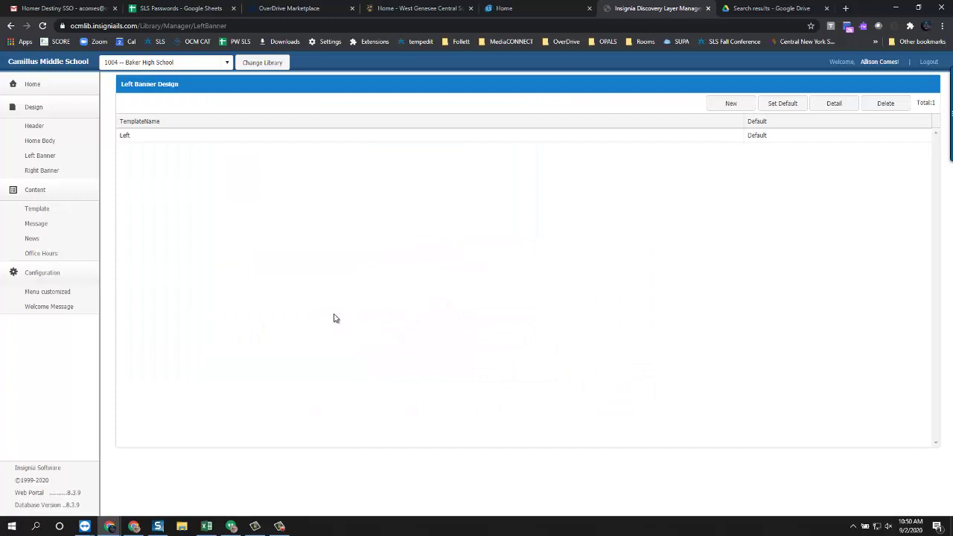
- Open the New York Times content template, try retitling it "Goood", and discard the edit to return to the template list
{"action": "left_click", "coordinate": [39, 210]}
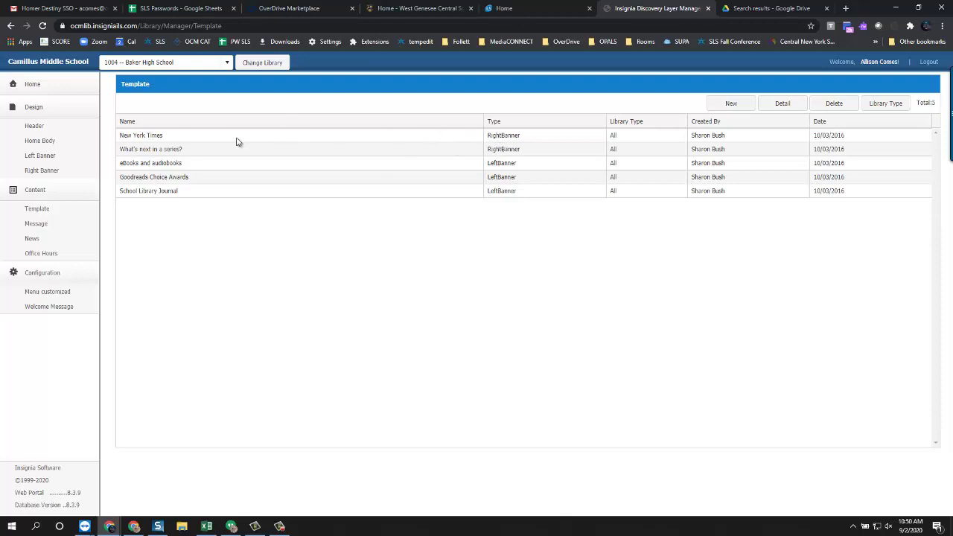
{"action": "double_click", "coordinate": [149, 136]}
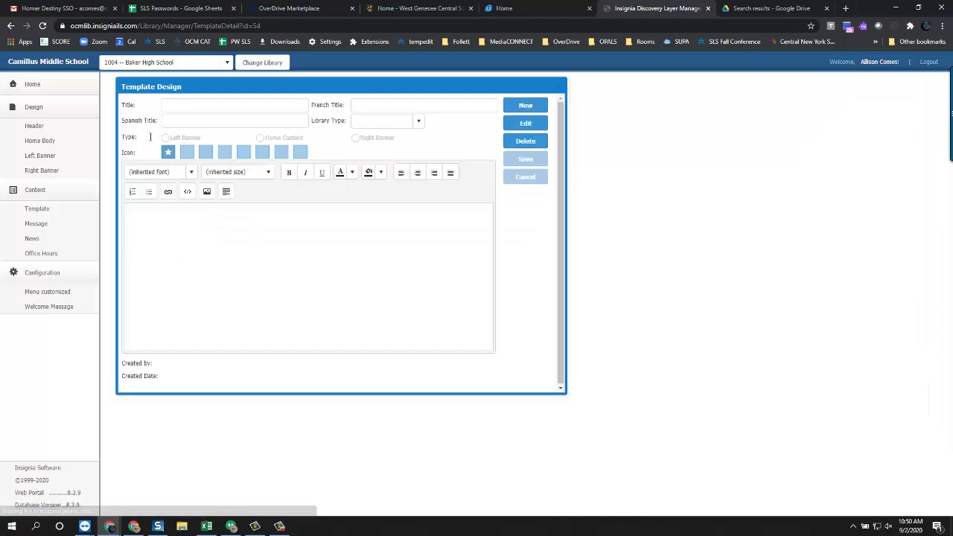
{"action": "left_click", "coordinate": [527, 124]}
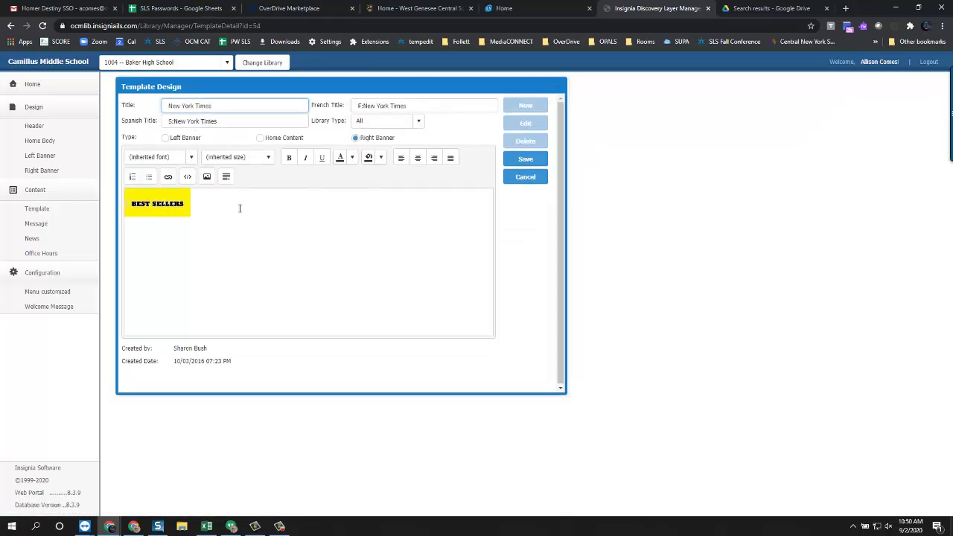
{"action": "left_click_drag", "start_coordinate": [238, 208], "coordinate": [85, 207]}
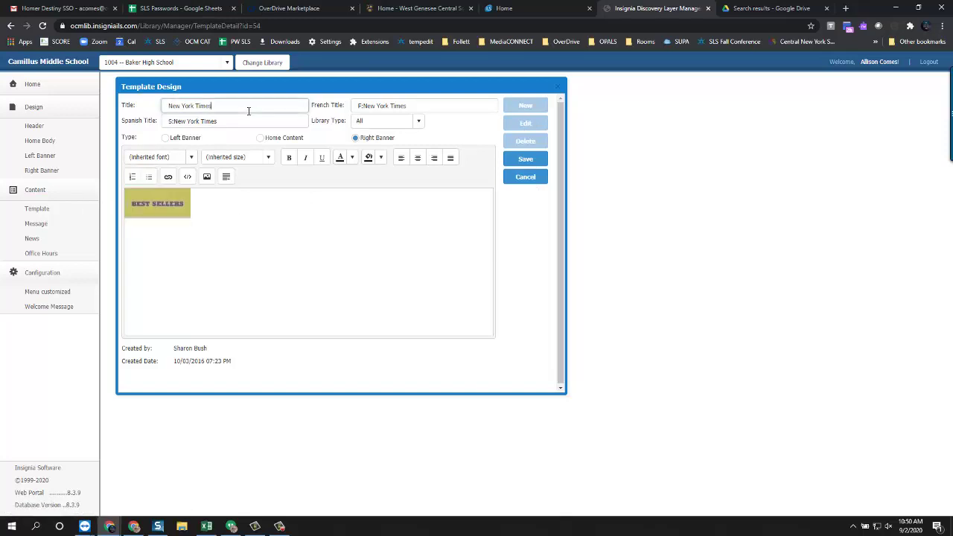
{"action": "left_click_drag", "start_coordinate": [249, 111], "coordinate": [99, 95]}
{"action": "type", "text": "Goood"}
{"action": "left_click", "coordinate": [529, 177]}
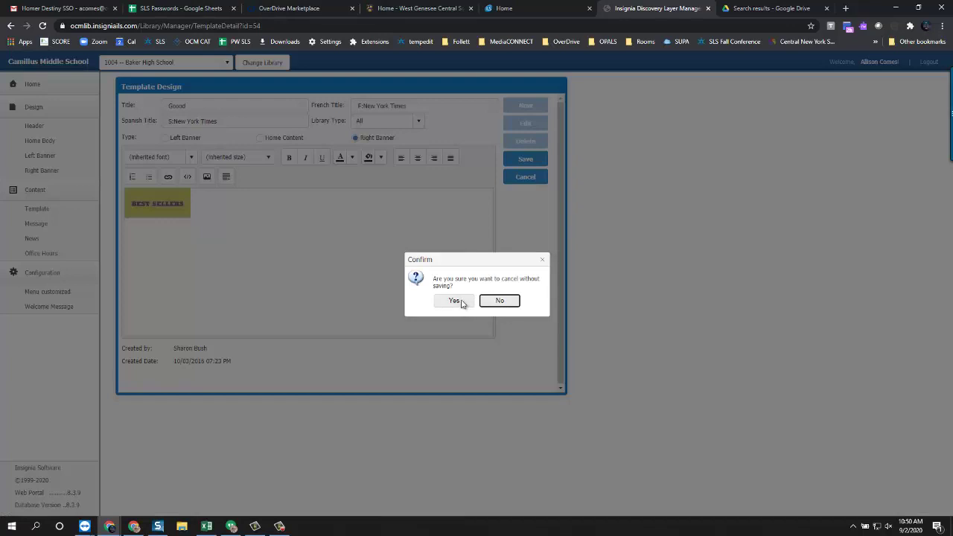
{"action": "left_click", "coordinate": [455, 300]}
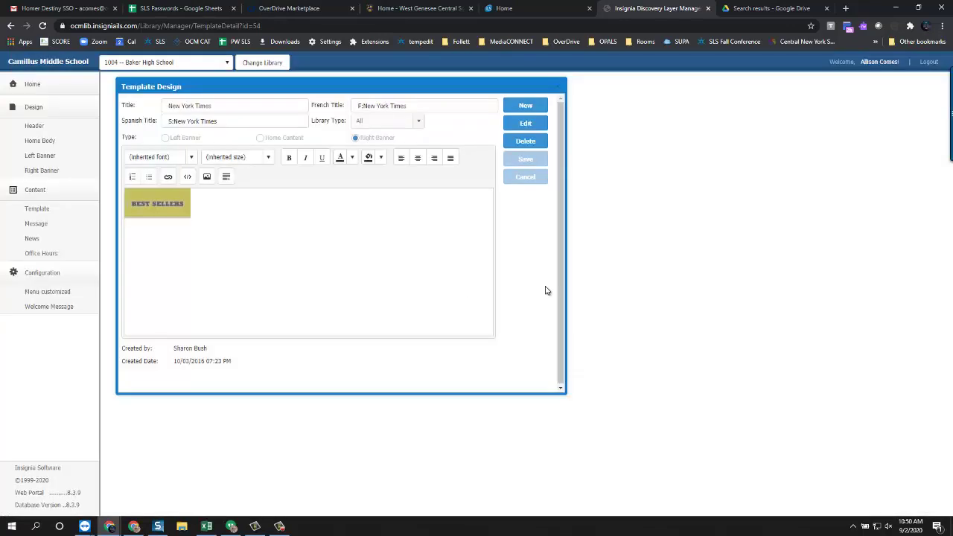
{"action": "left_click", "coordinate": [559, 88]}
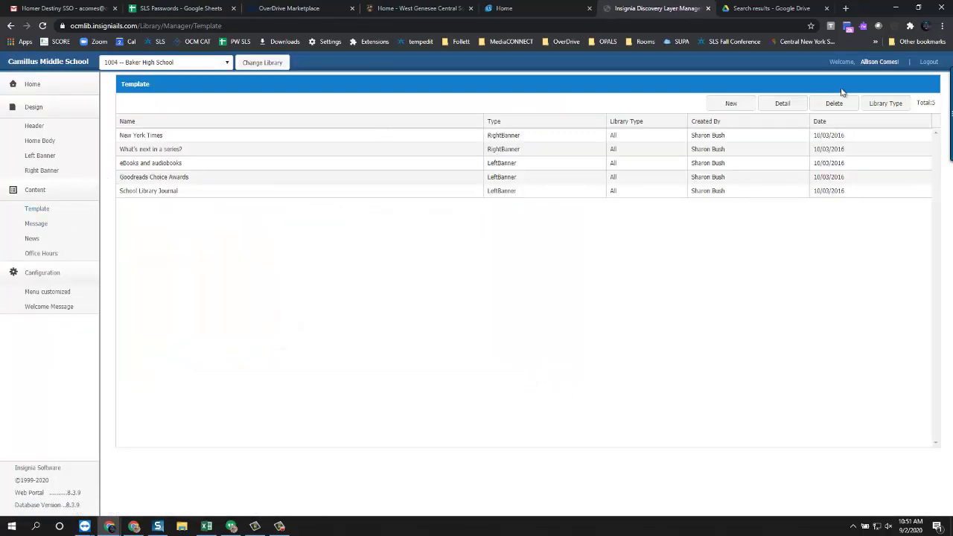
- Create a left banner content template titled "Good Reads" and insert the uploaded image baker.jpg into its body
{"action": "left_click", "coordinate": [730, 105]}
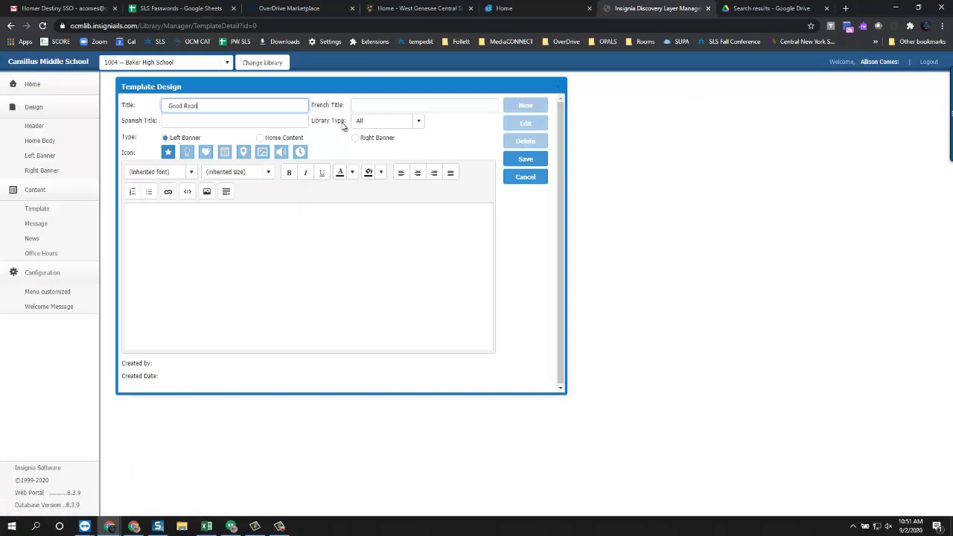
{"action": "left_click", "coordinate": [285, 235]}
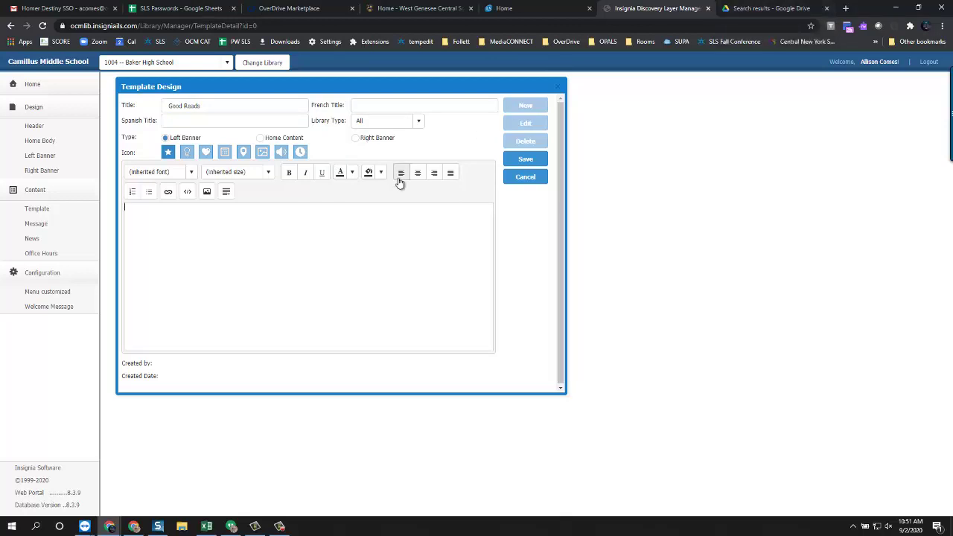
{"action": "left_click", "coordinate": [206, 193]}
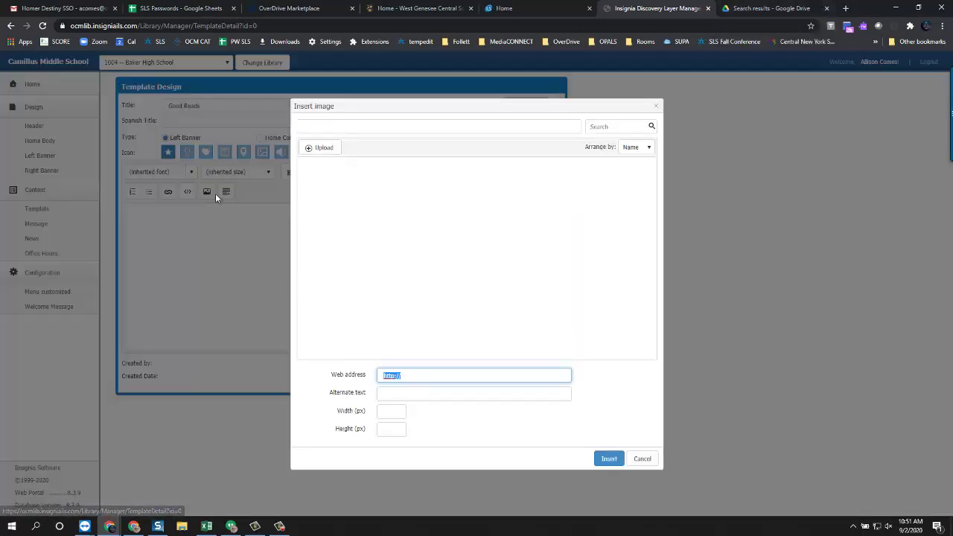
{"action": "left_click", "coordinate": [329, 152]}
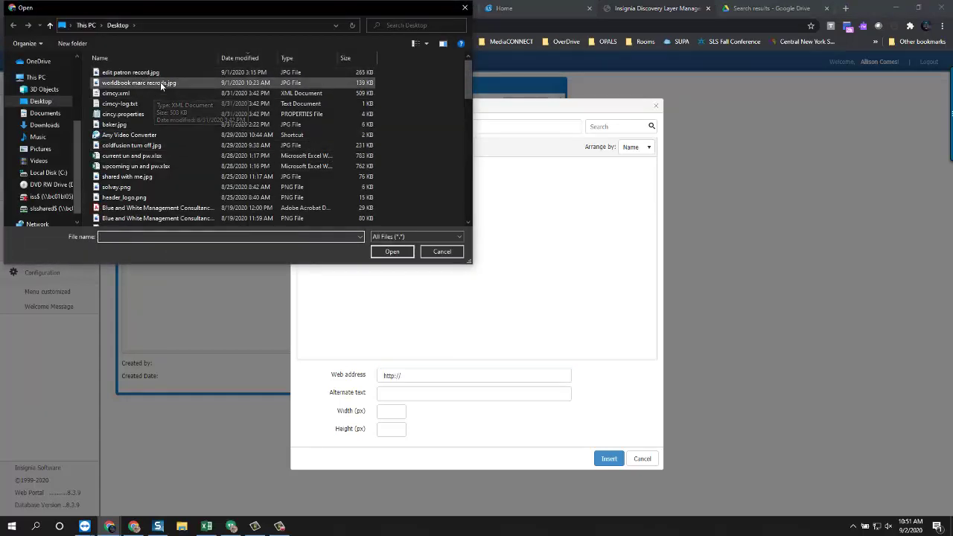
{"action": "left_click", "coordinate": [158, 125]}
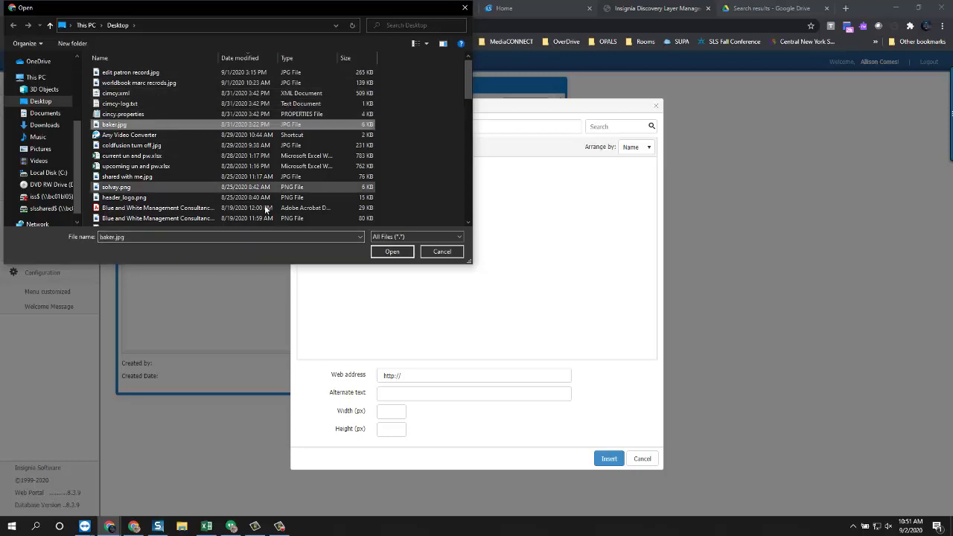
{"action": "left_click", "coordinate": [393, 252]}
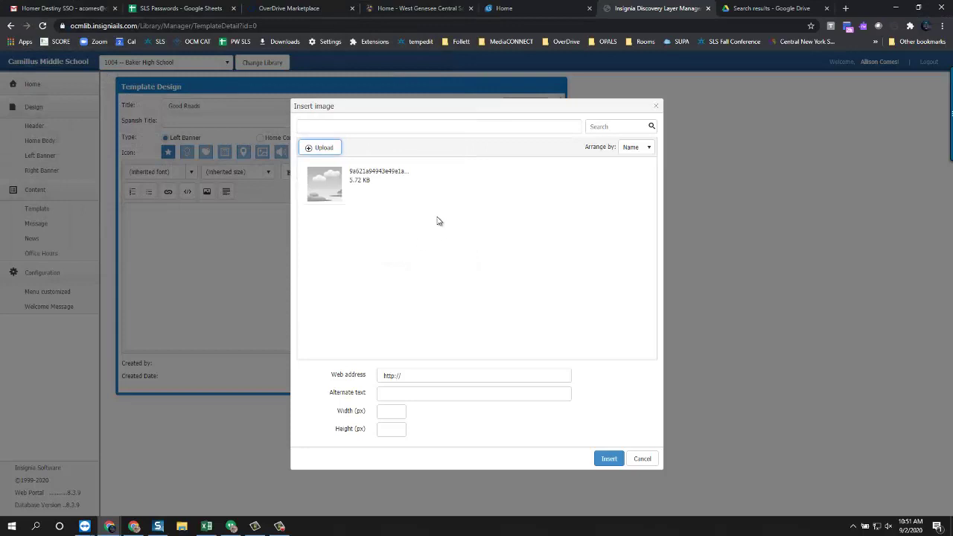
{"action": "left_click", "coordinate": [333, 188]}
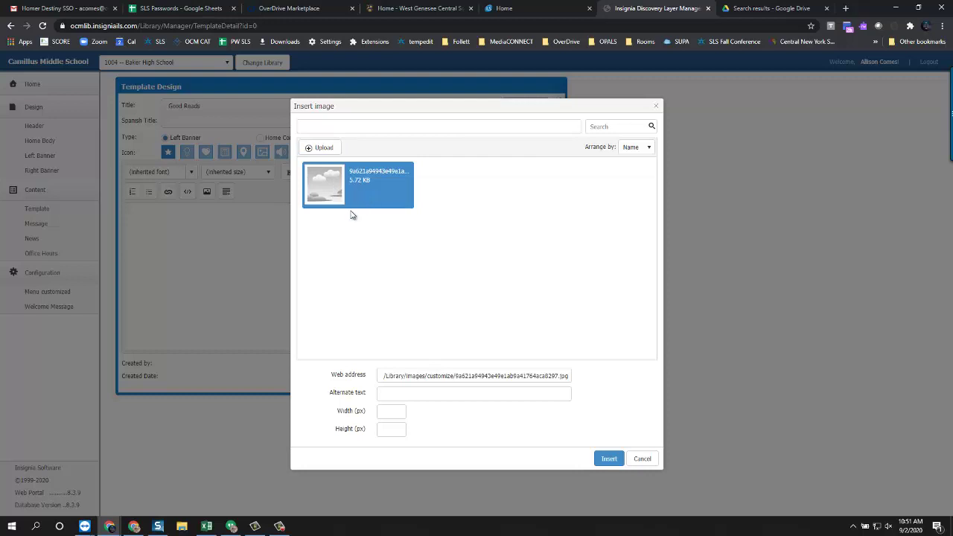
{"action": "left_click", "coordinate": [610, 460]}
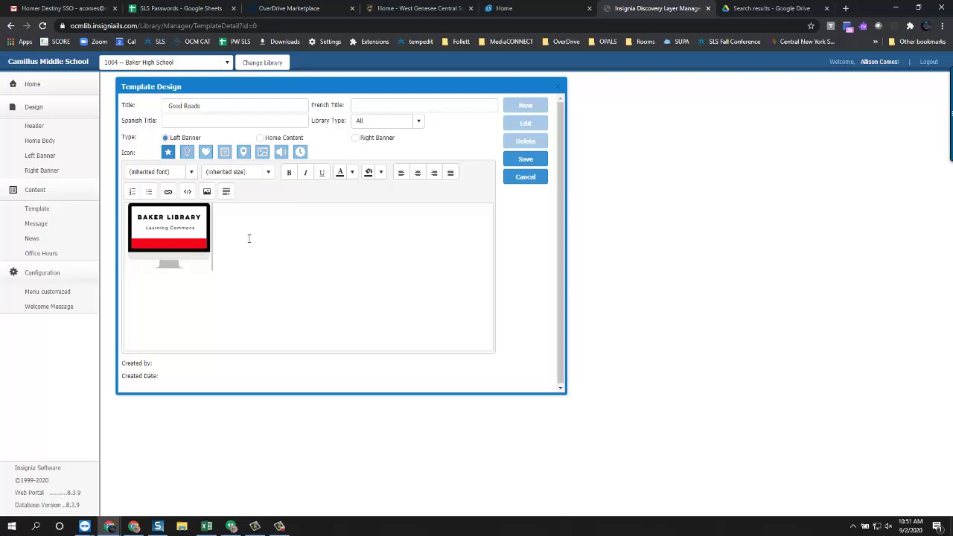
{"action": "left_click_drag", "start_coordinate": [183, 231], "coordinate": [130, 229]}
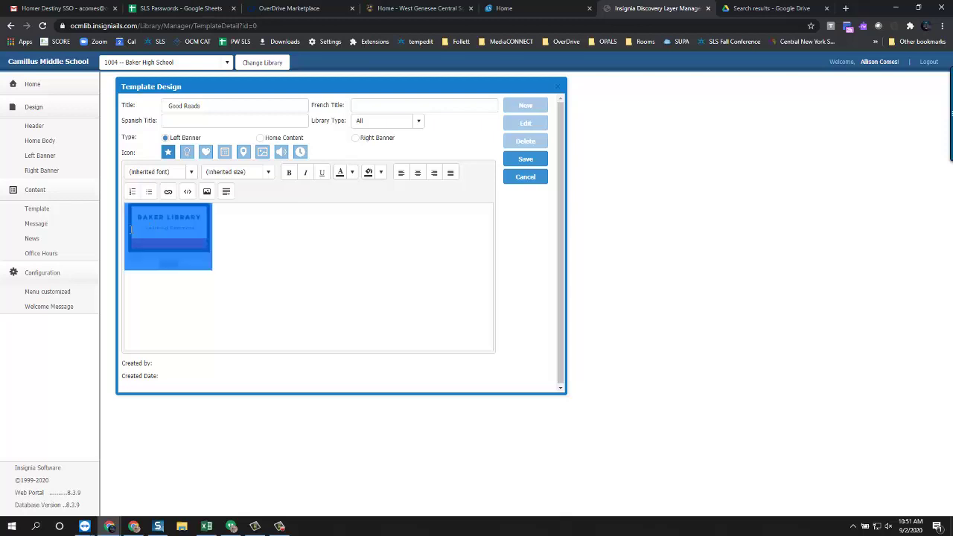
{"action": "left_click", "coordinate": [168, 193]}
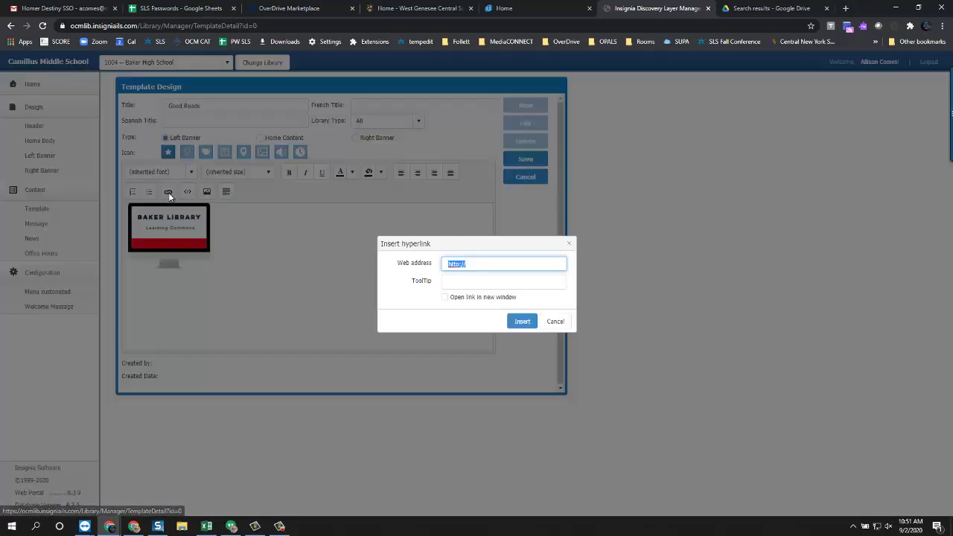
{"action": "left_click", "coordinate": [487, 264]}
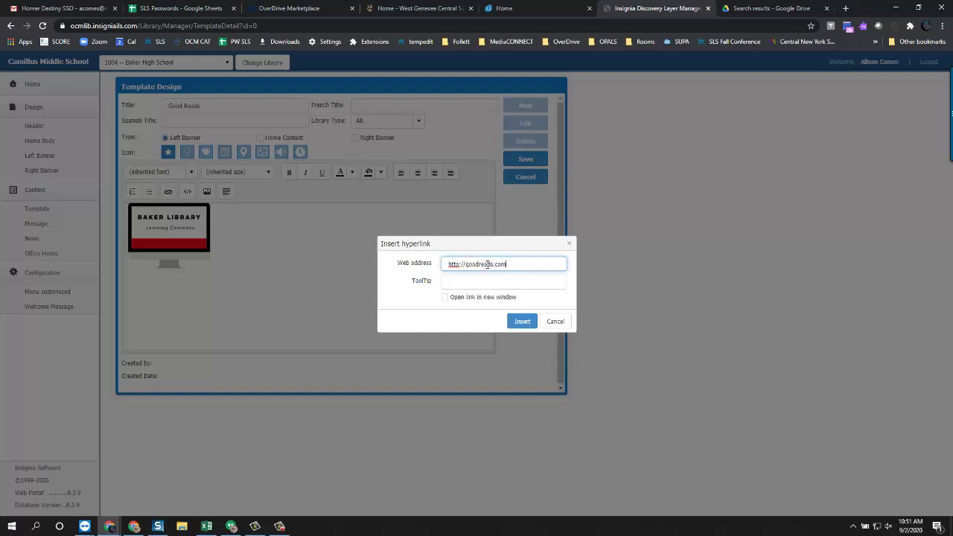
{"action": "left_click", "coordinate": [459, 299]}
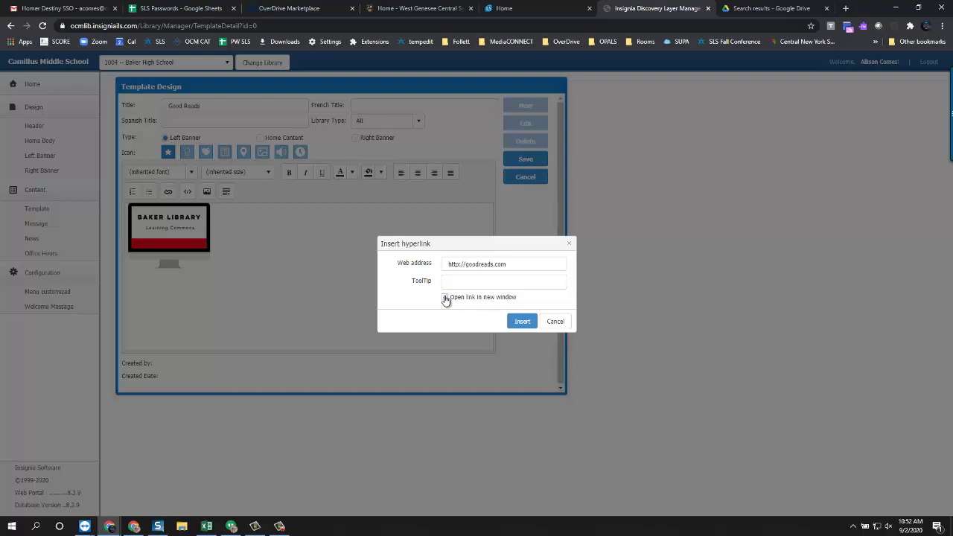
{"action": "left_click", "coordinate": [523, 322]}
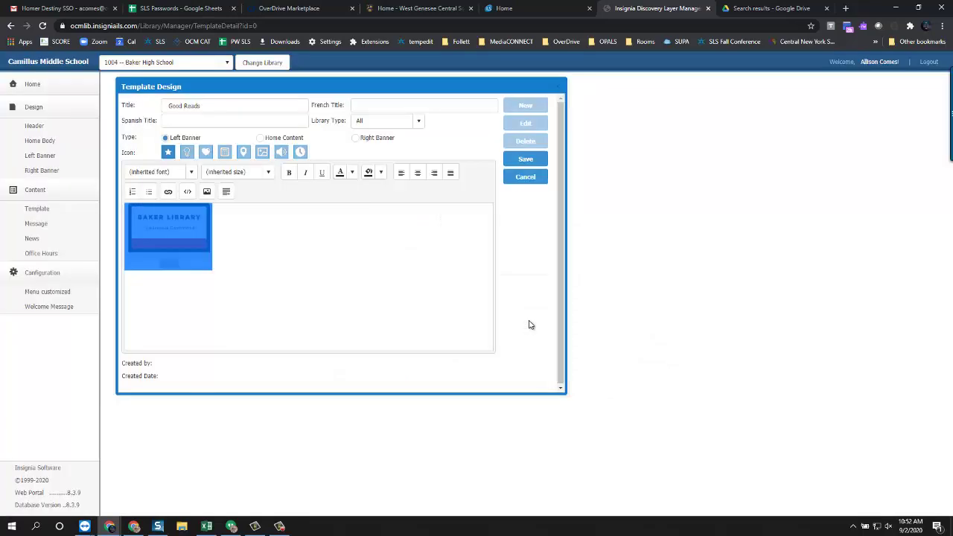
- Center the linked image, save the Good Reads template, and close its editor
{"action": "left_click", "coordinate": [418, 176]}
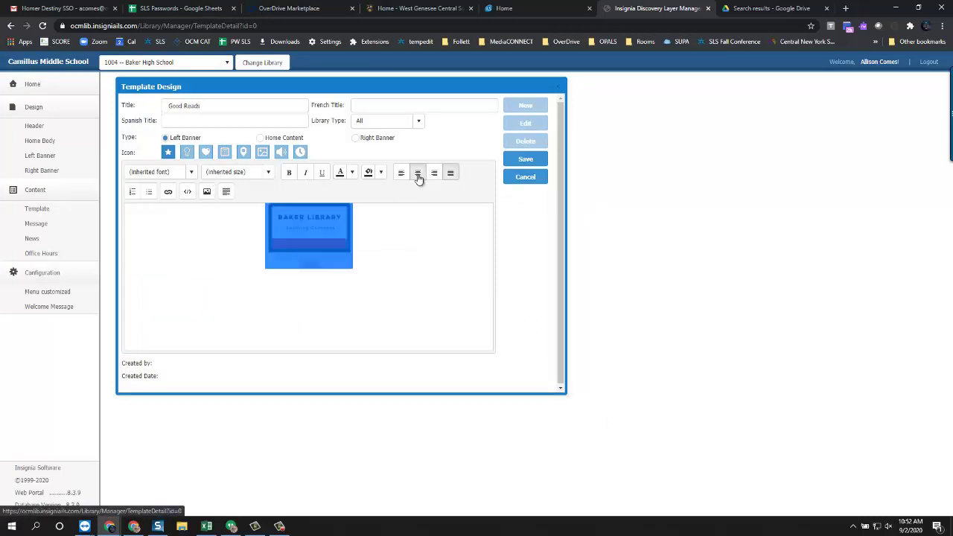
{"action": "left_click", "coordinate": [526, 160]}
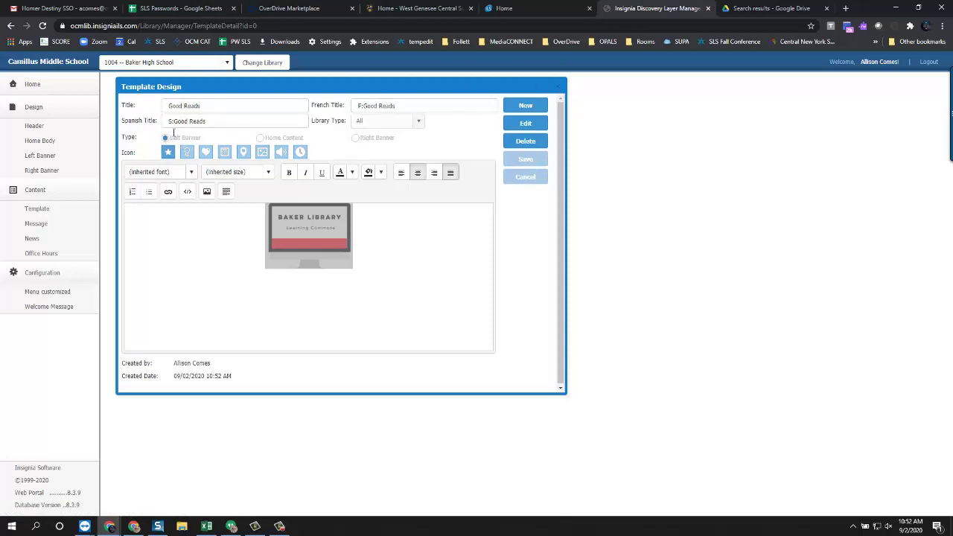
{"action": "left_click", "coordinate": [560, 86]}
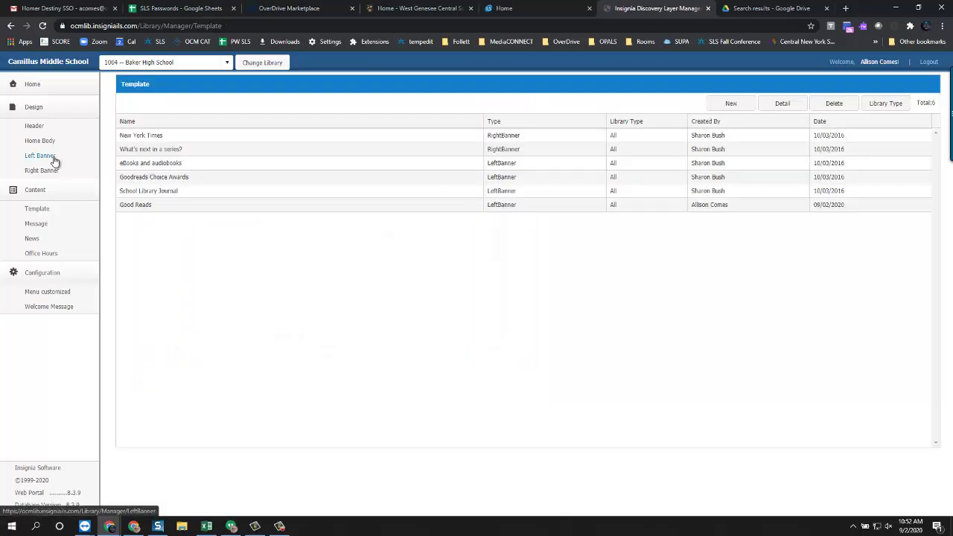
- Add the Good Reads block to the Left banner design between eBooks and audiobooks and Goodreads Choice Awards, and save the design
{"action": "left_click", "coordinate": [54, 157]}
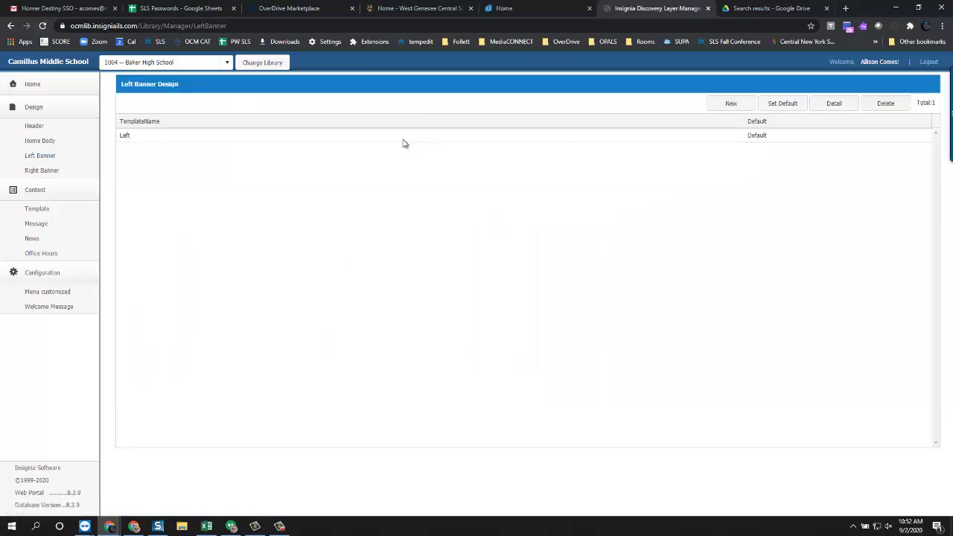
{"action": "double_click", "coordinate": [403, 138]}
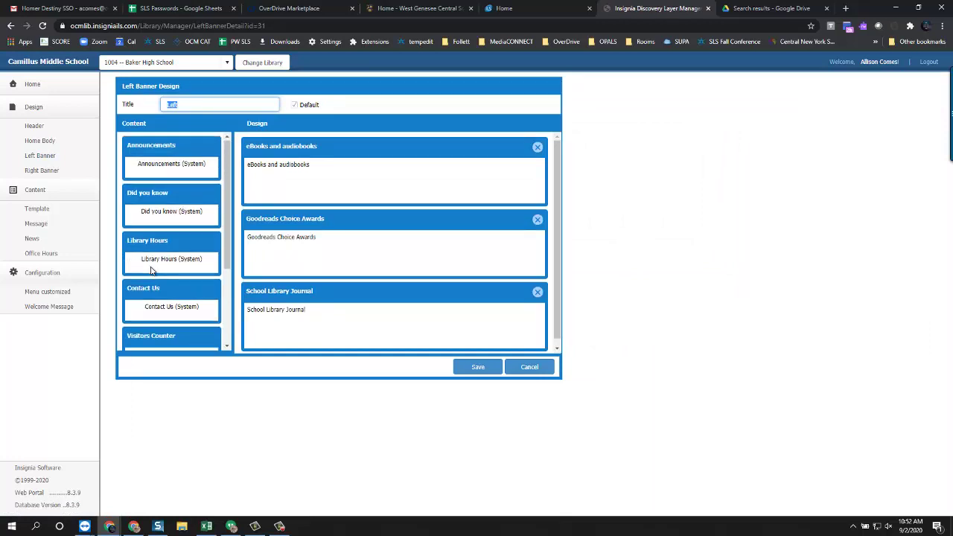
{"action": "scroll", "coordinate": [149, 268], "scroll_direction": "down", "scroll_amount": 3}
{"action": "left_click_drag", "start_coordinate": [162, 309], "coordinate": [351, 144]}
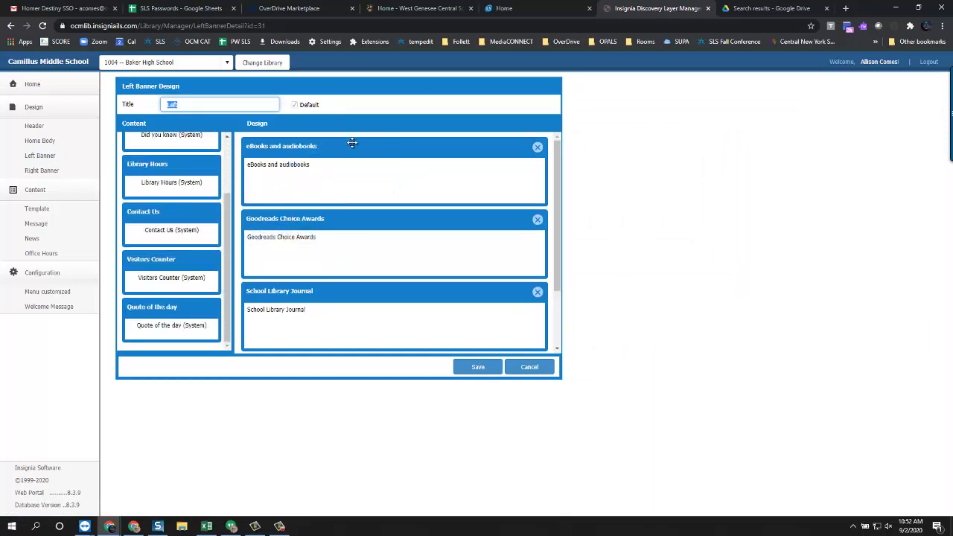
{"action": "scroll", "coordinate": [372, 239], "scroll_direction": "down", "scroll_amount": 3}
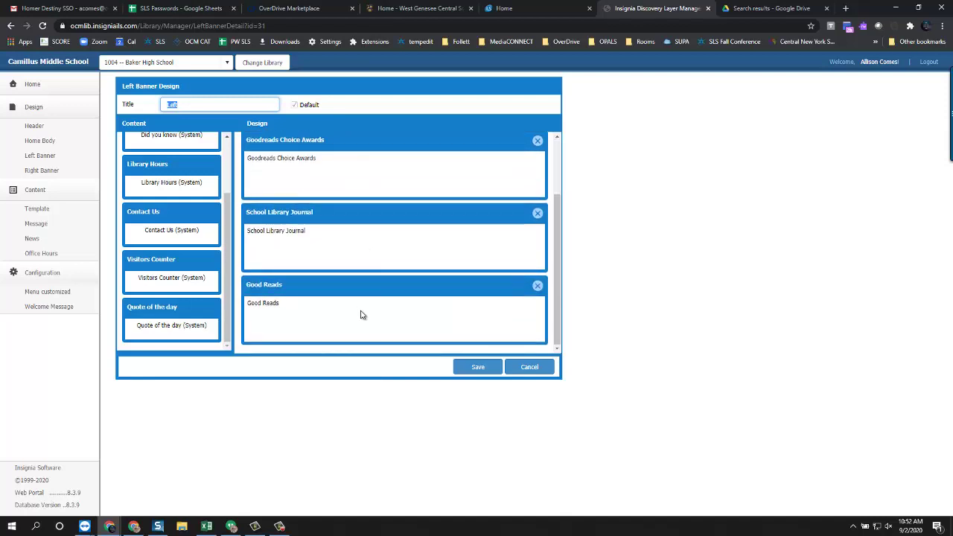
{"action": "left_click_drag", "start_coordinate": [362, 315], "coordinate": [359, 172]}
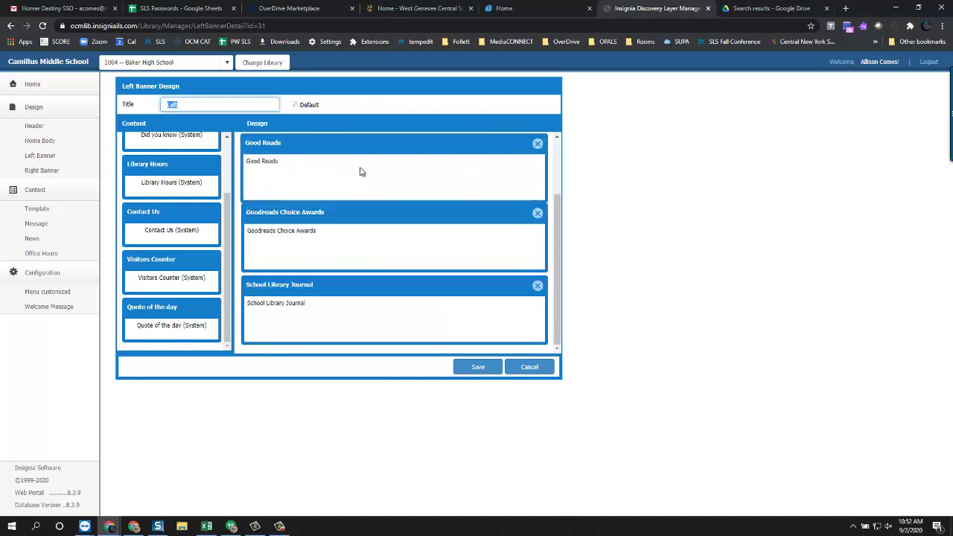
{"action": "left_click", "coordinate": [478, 367]}
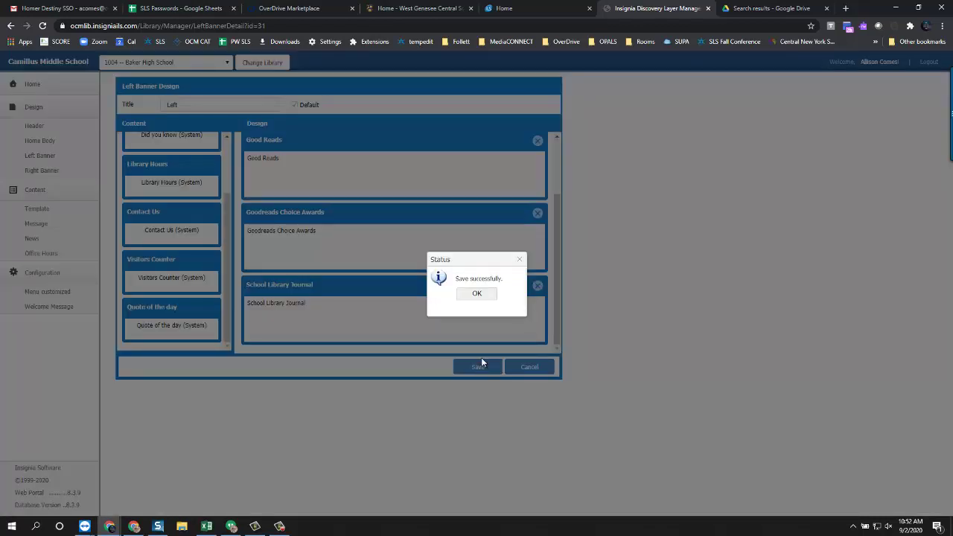
{"action": "left_click", "coordinate": [484, 294]}
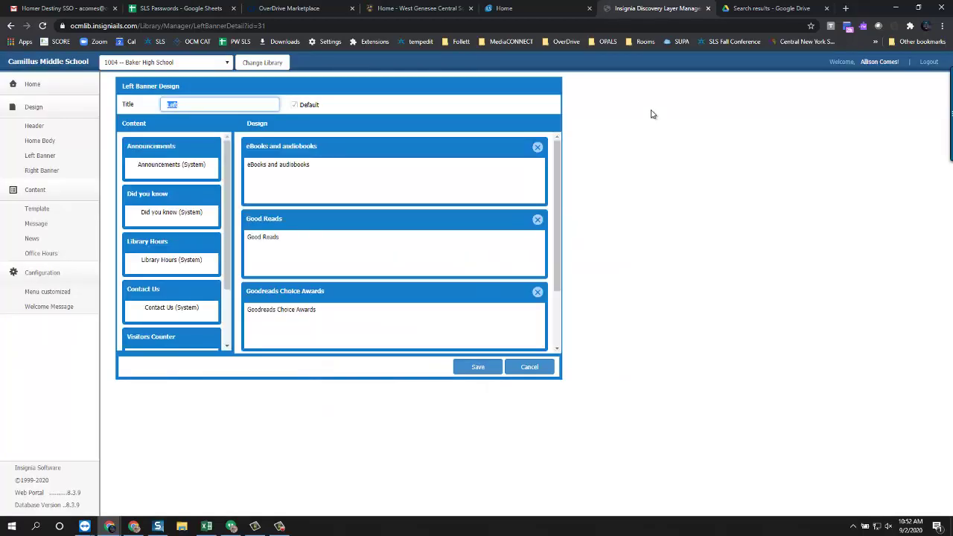
- Open the Camillus Middle School page on the West Genesee district website and switch to the OPAC home page
{"action": "left_click", "coordinate": [419, 8]}
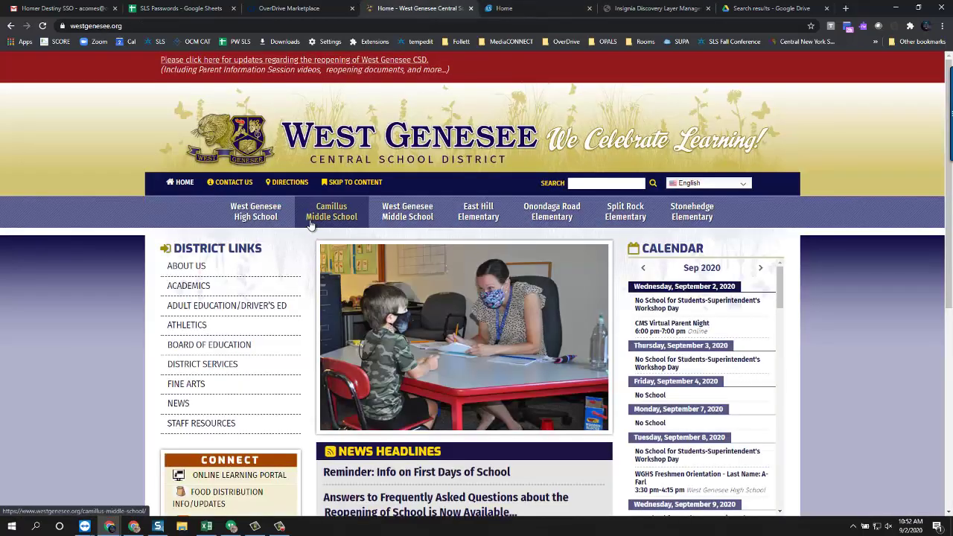
{"action": "left_click", "coordinate": [321, 216]}
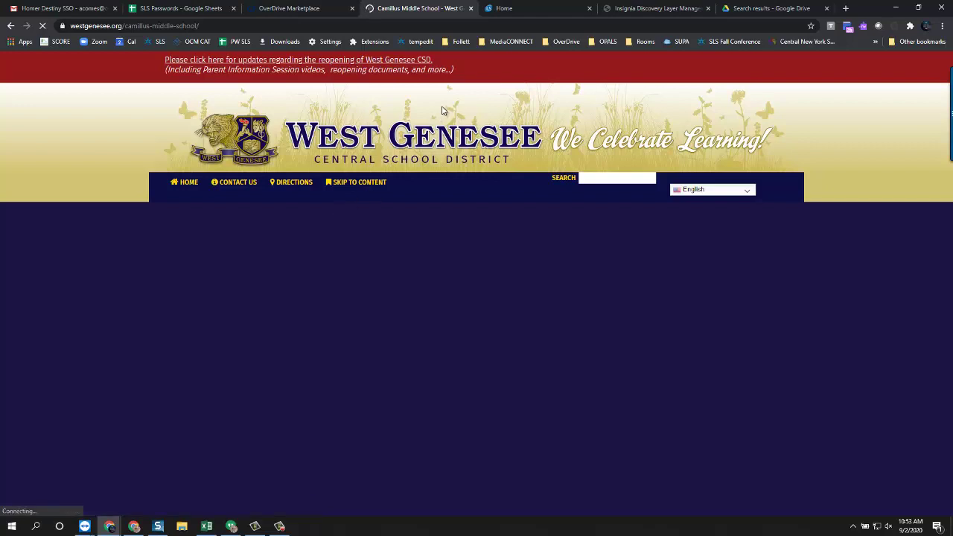
{"action": "left_click", "coordinate": [530, 9]}
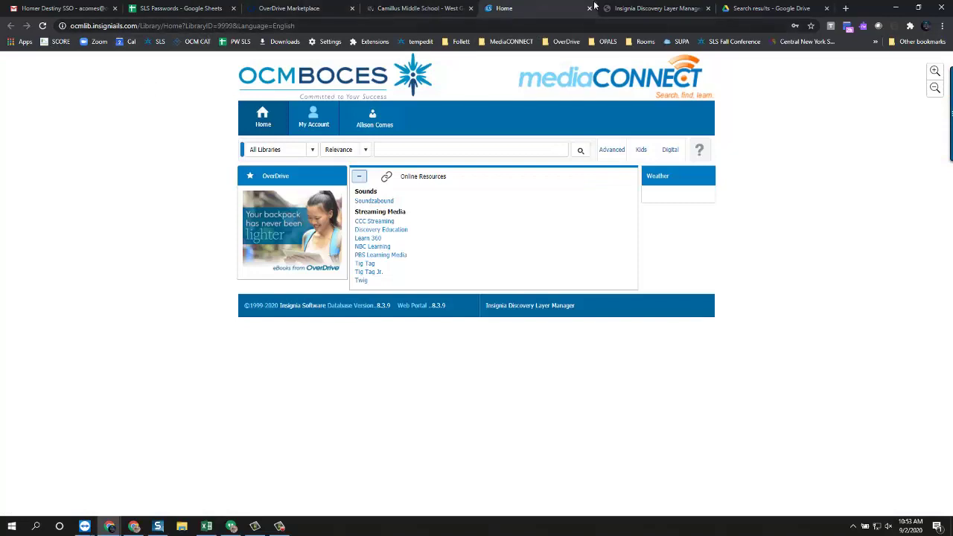
- Look up Camillus Middle School's code in the Discovery Layer Manager's library list and load its OPAC home page with LibraryID 1137
{"action": "left_click", "coordinate": [642, 8]}
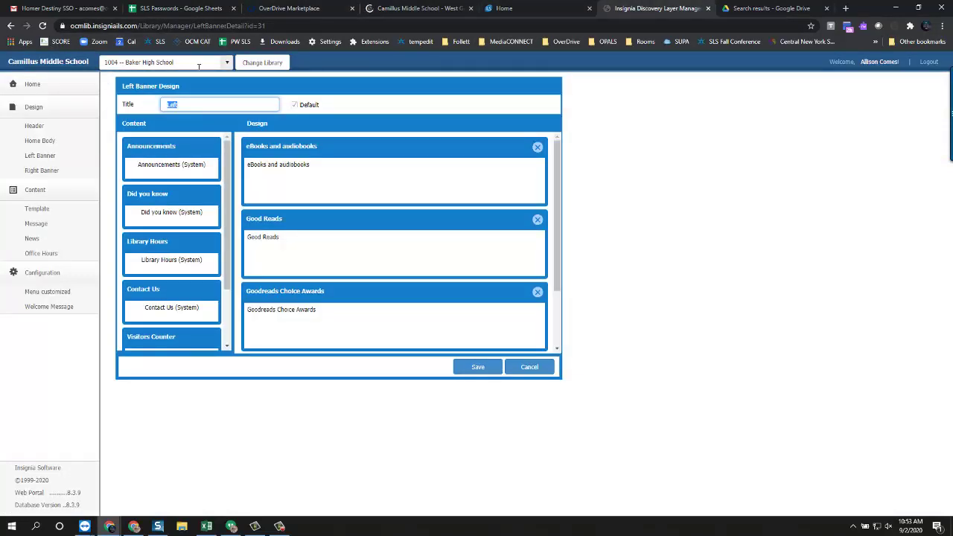
{"action": "left_click", "coordinate": [228, 65]}
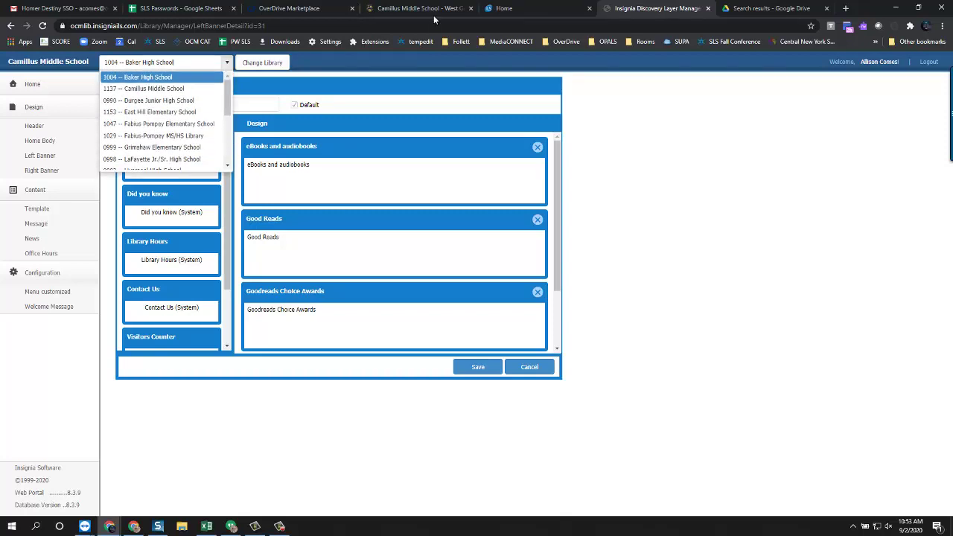
{"action": "left_click", "coordinate": [506, 8]}
{"action": "double_click", "coordinate": [225, 26]}
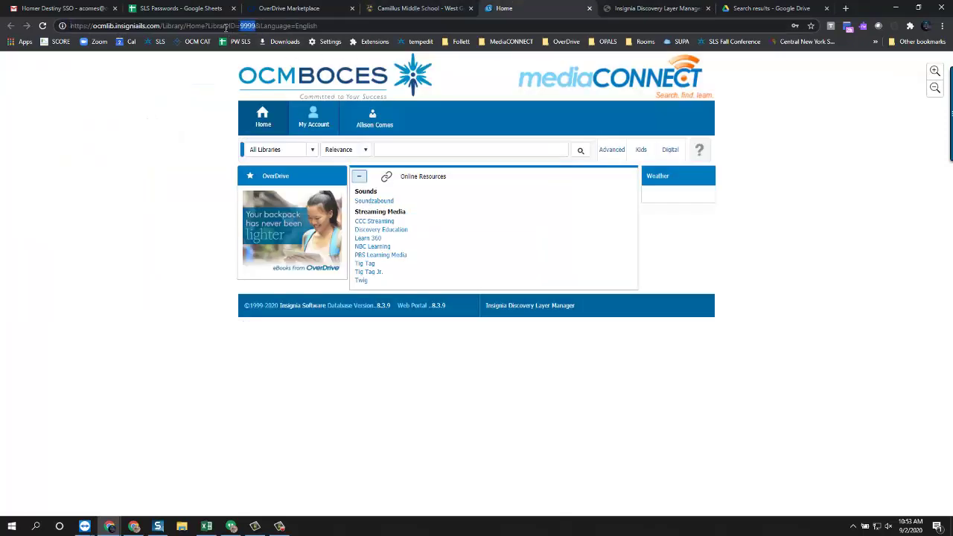
{"action": "type", "text": "1137"}
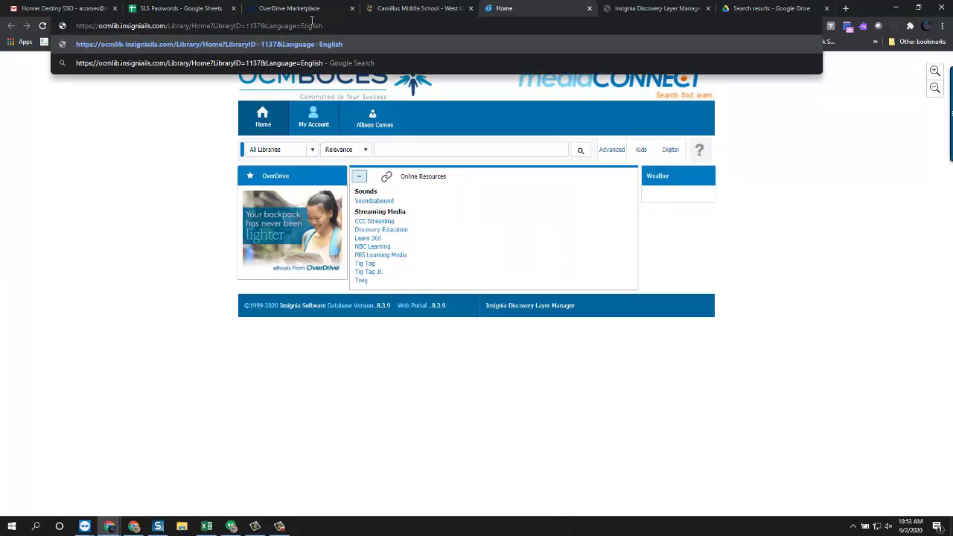
{"action": "key", "text": "Return"}
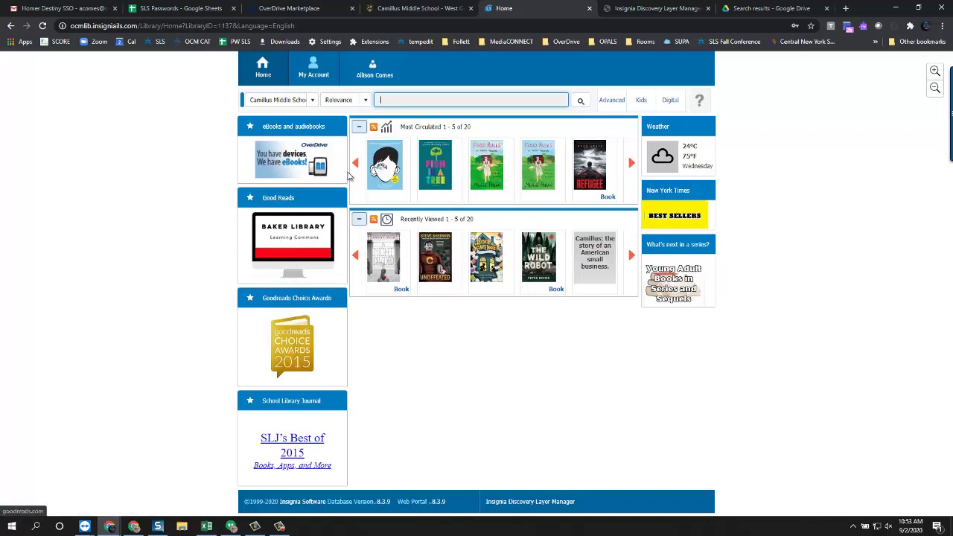
- Return to the Discovery Layer Manager, remove the Good Reads block from the left banner design, and switch back to the OPAC home page
{"action": "left_click", "coordinate": [659, 7]}
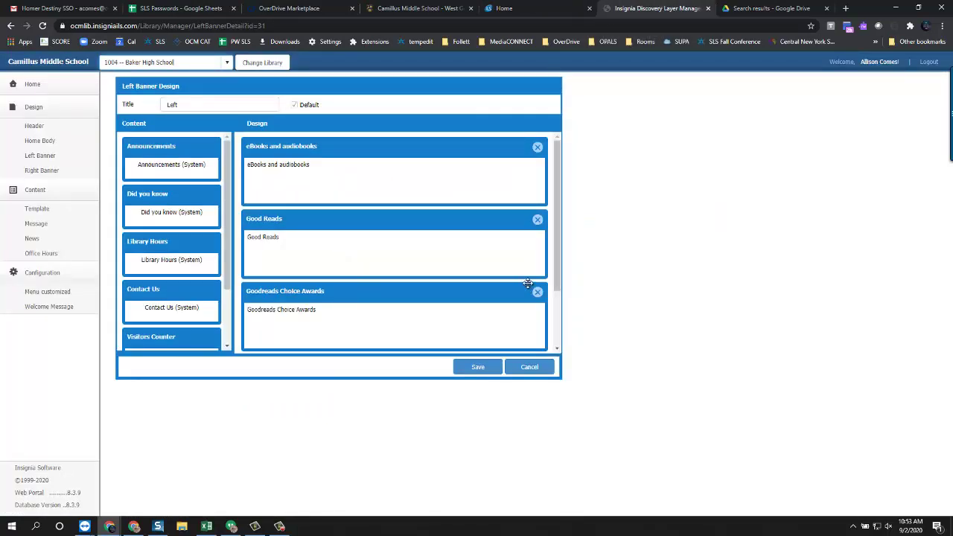
{"action": "left_click", "coordinate": [538, 220]}
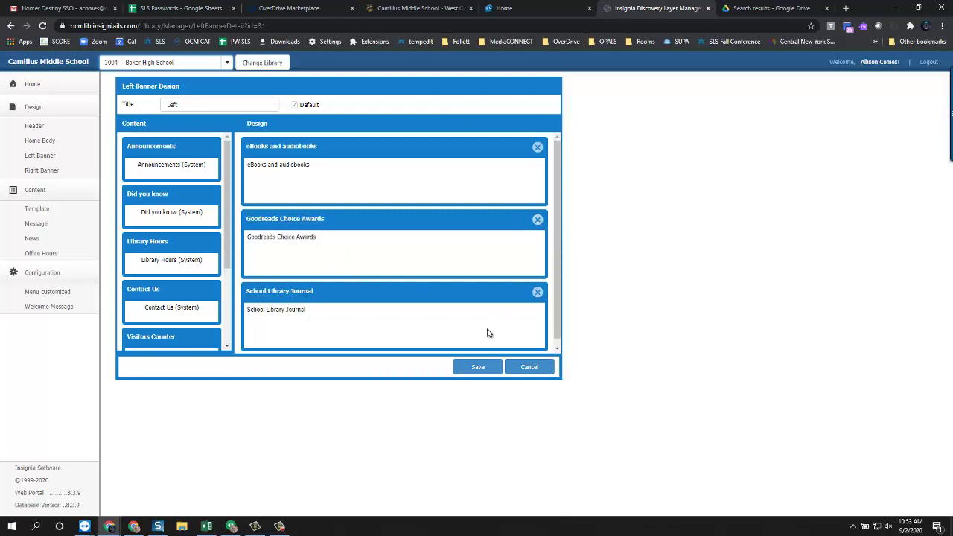
{"action": "scroll", "coordinate": [488, 333], "scroll_direction": "down", "scroll_amount": 1}
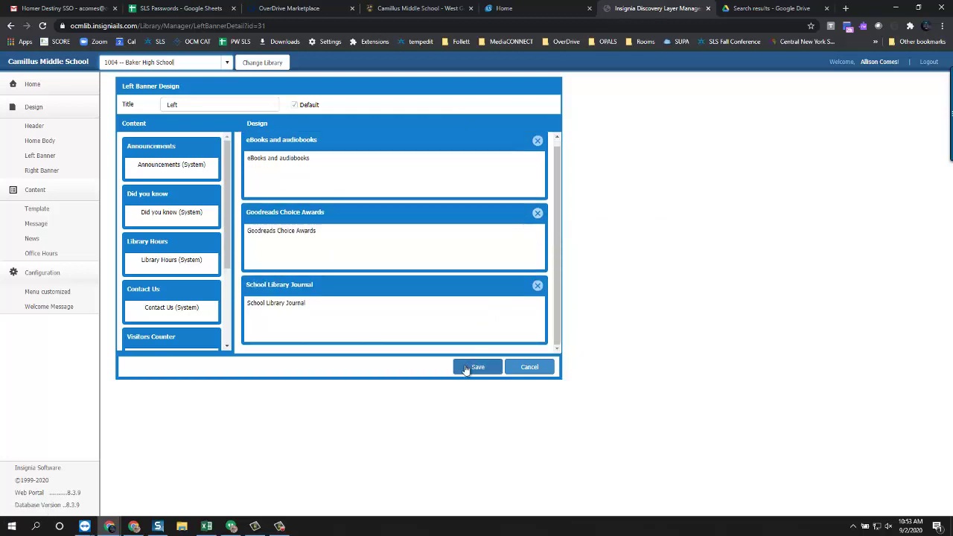
{"action": "left_click", "coordinate": [536, 8]}
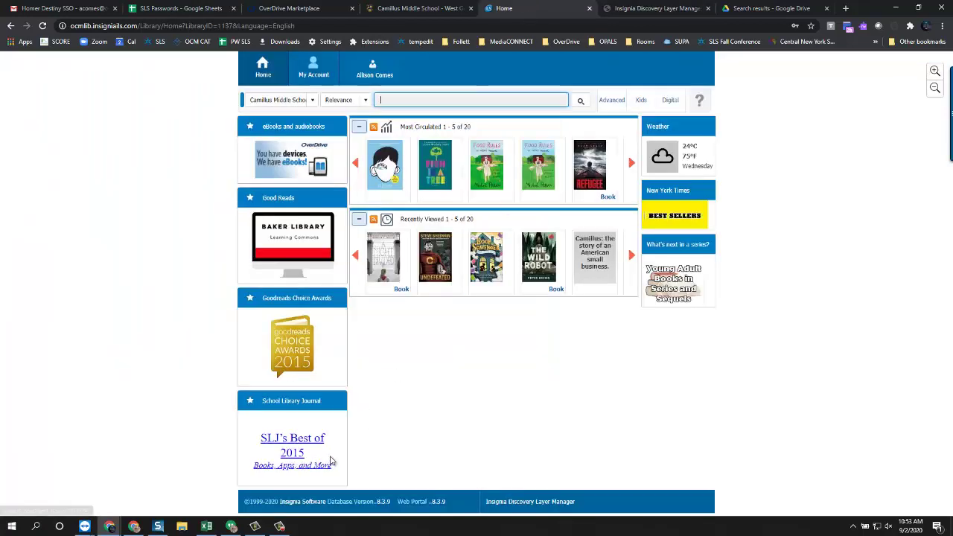
- Remove the School Library Journal block from the left banner design, save it, and reload the OPAC home page
{"action": "left_click", "coordinate": [654, 9]}
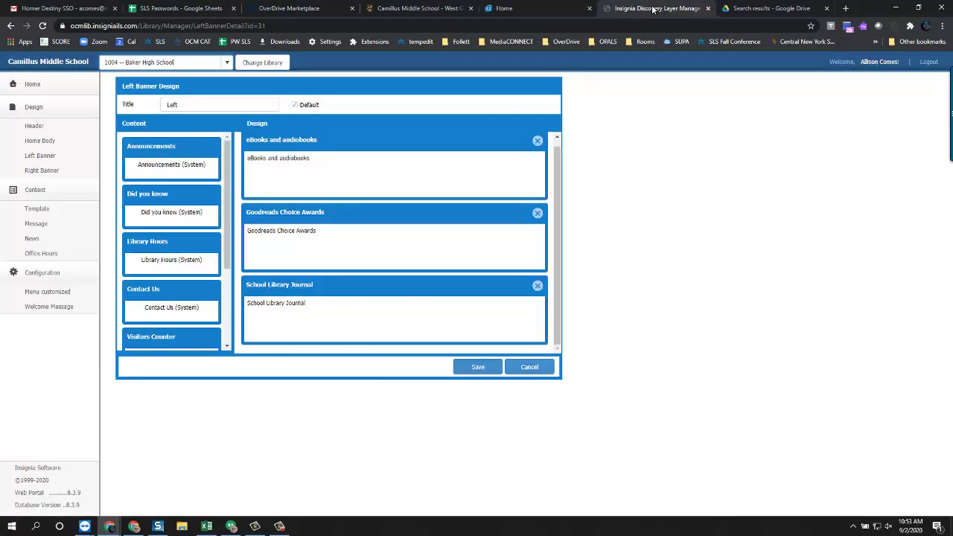
{"action": "left_click", "coordinate": [539, 288]}
{"action": "left_click", "coordinate": [477, 368]}
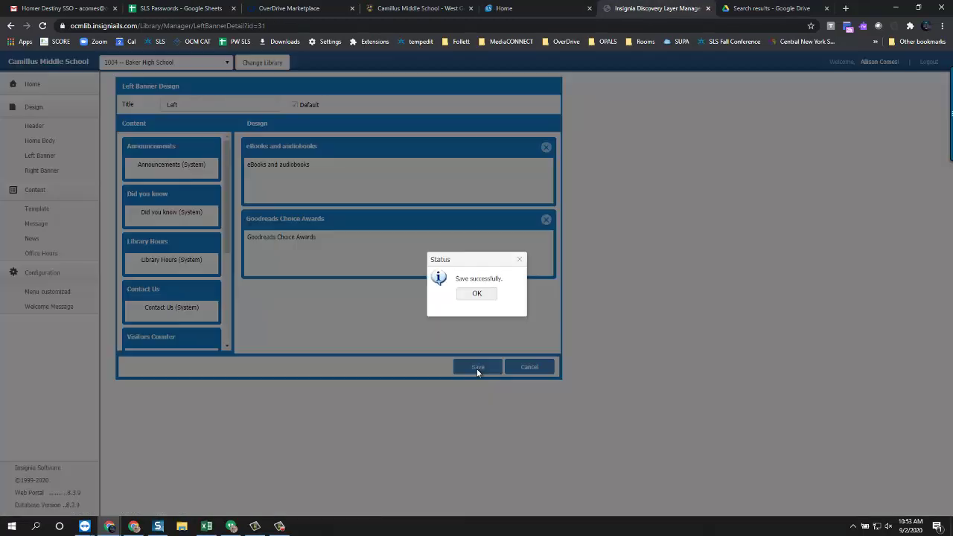
{"action": "left_click", "coordinate": [482, 294]}
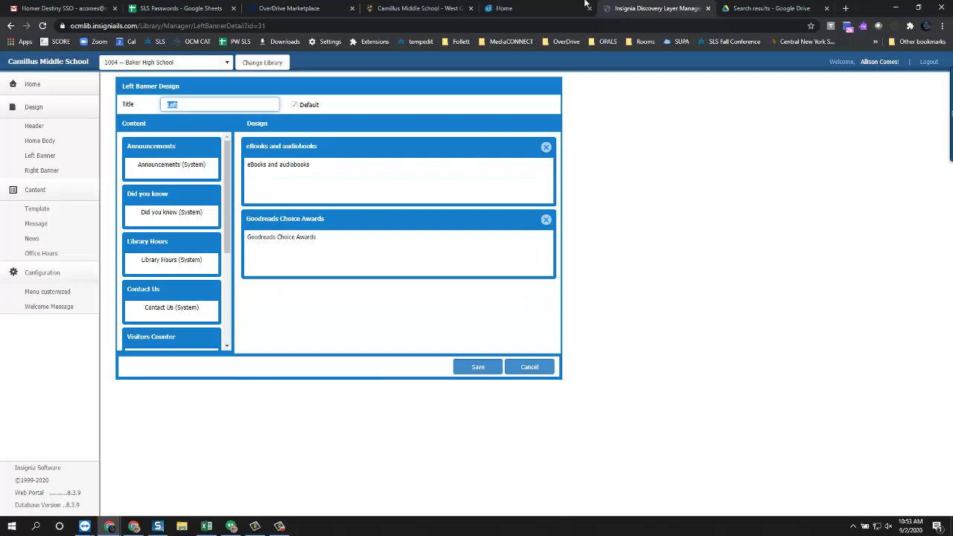
{"action": "left_click", "coordinate": [536, 8]}
{"action": "left_click", "coordinate": [42, 26]}
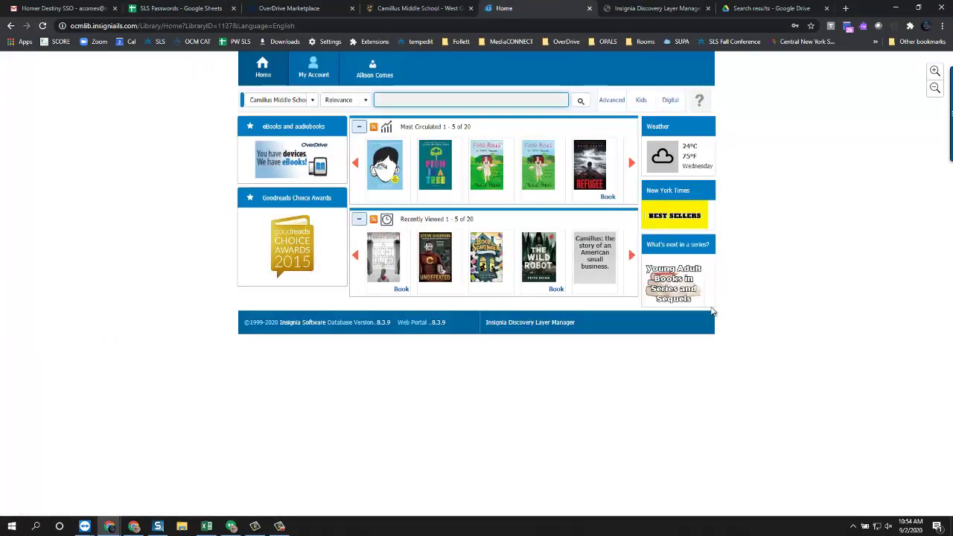
- Return to the Discovery Layer Manager, review the content blocks available for the left banner, and leave the design without saving
{"action": "left_click", "coordinate": [656, 7]}
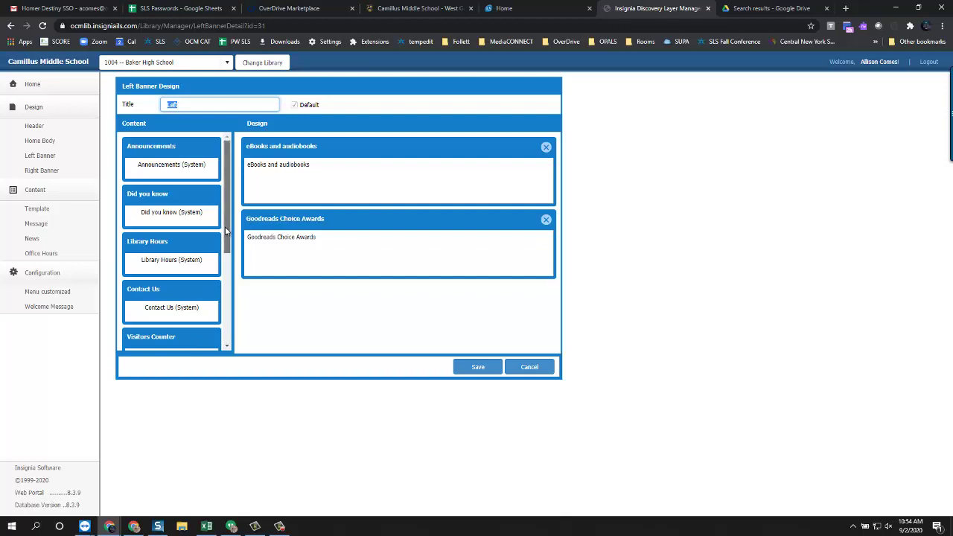
{"action": "left_click_drag", "start_coordinate": [225, 226], "coordinate": [219, 334]}
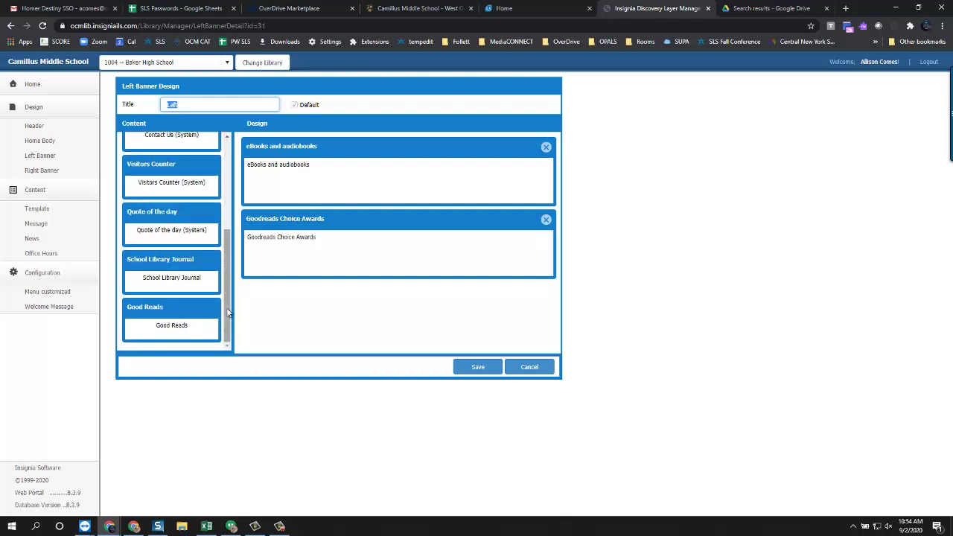
{"action": "mouse_move", "coordinate": [226, 311]}
{"action": "left_mouse_down"}
{"action": "mouse_move", "coordinate": [239, 203]}
{"action": "mouse_move", "coordinate": [226, 230]}
{"action": "mouse_move", "coordinate": [221, 327]}
{"action": "left_mouse_up"}
{"action": "left_click", "coordinate": [536, 365]}
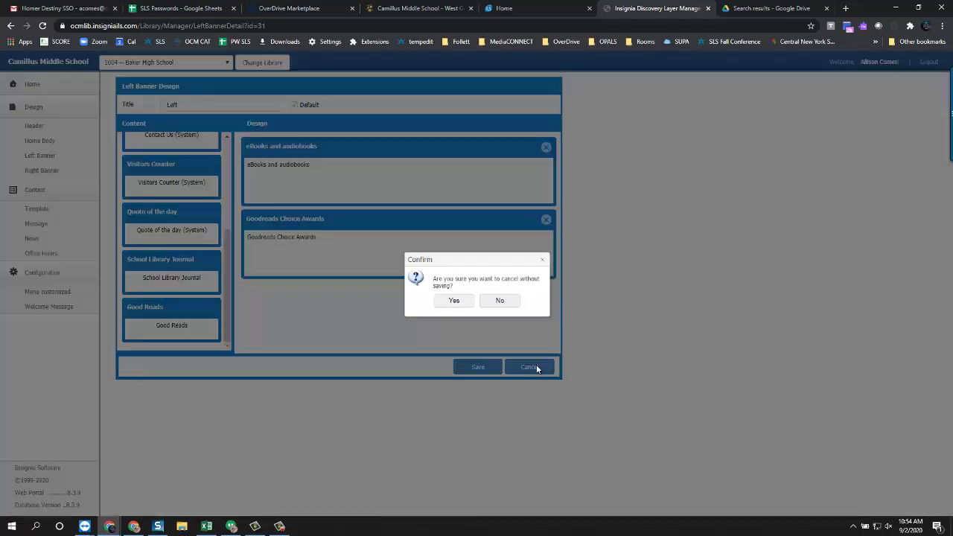
{"action": "left_click", "coordinate": [455, 301]}
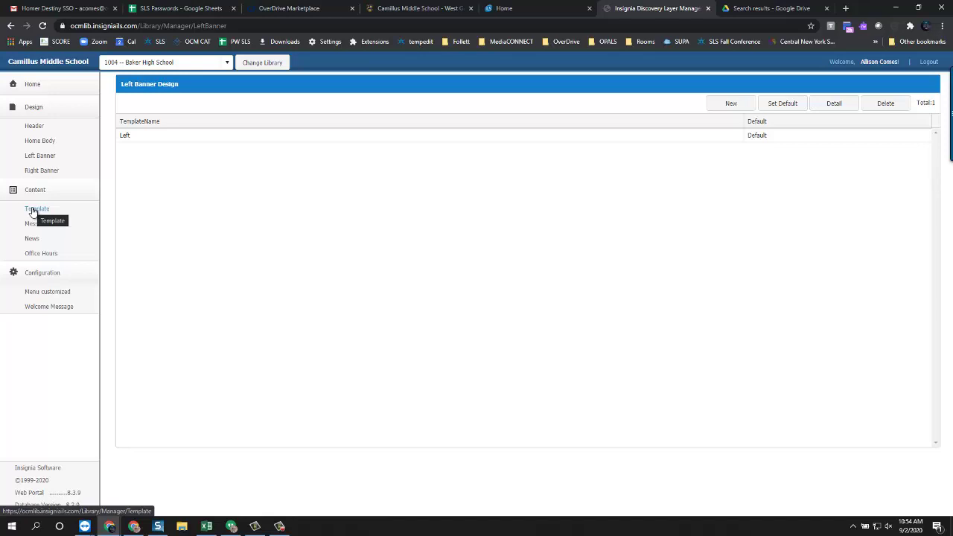
- Change the Good Reads content template's type to Right Banner and save the template
{"action": "left_click", "coordinate": [32, 211]}
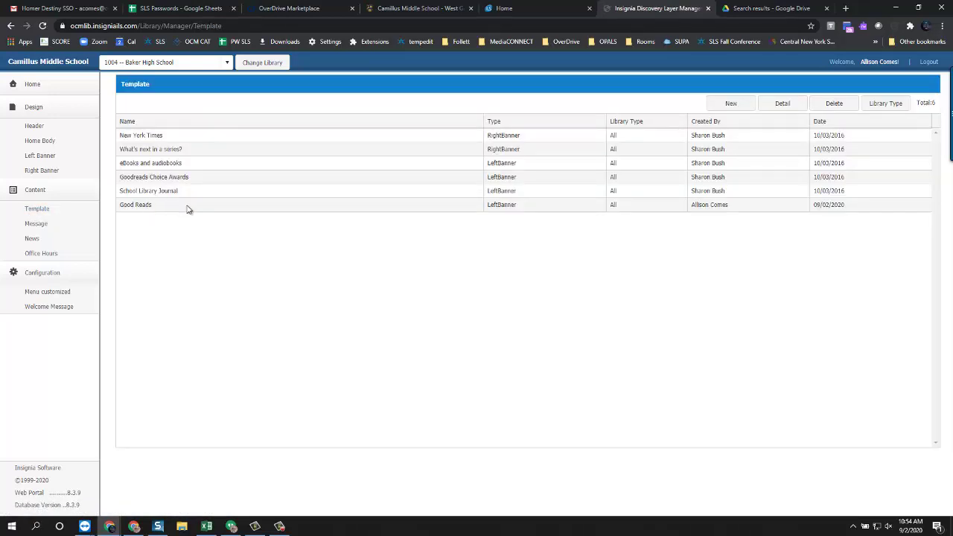
{"action": "double_click", "coordinate": [188, 209]}
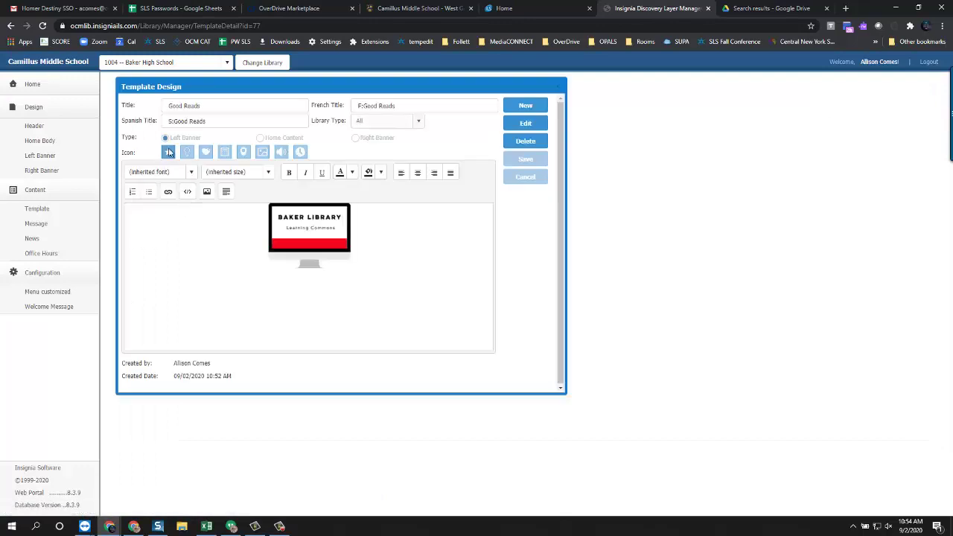
{"action": "left_click", "coordinate": [524, 123]}
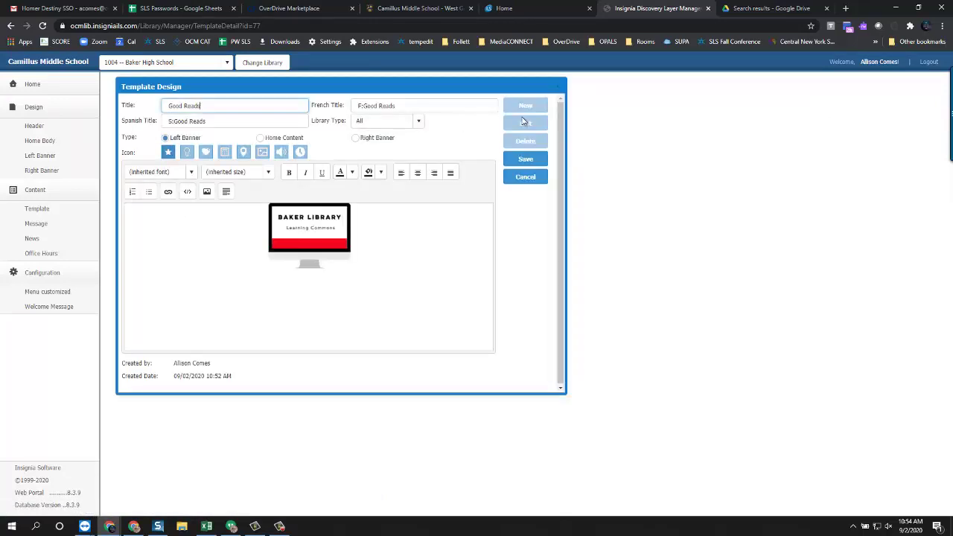
{"action": "left_click", "coordinate": [370, 141]}
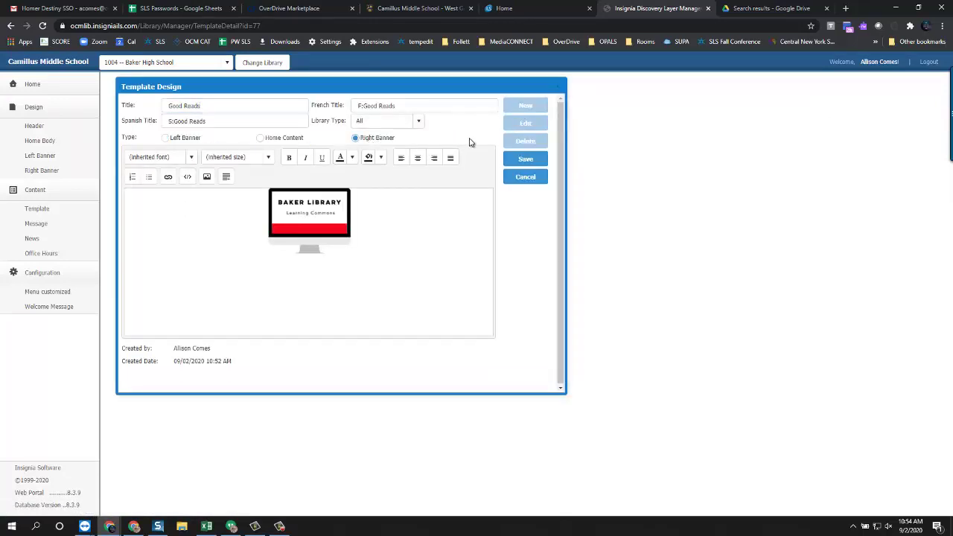
{"action": "left_click", "coordinate": [526, 160]}
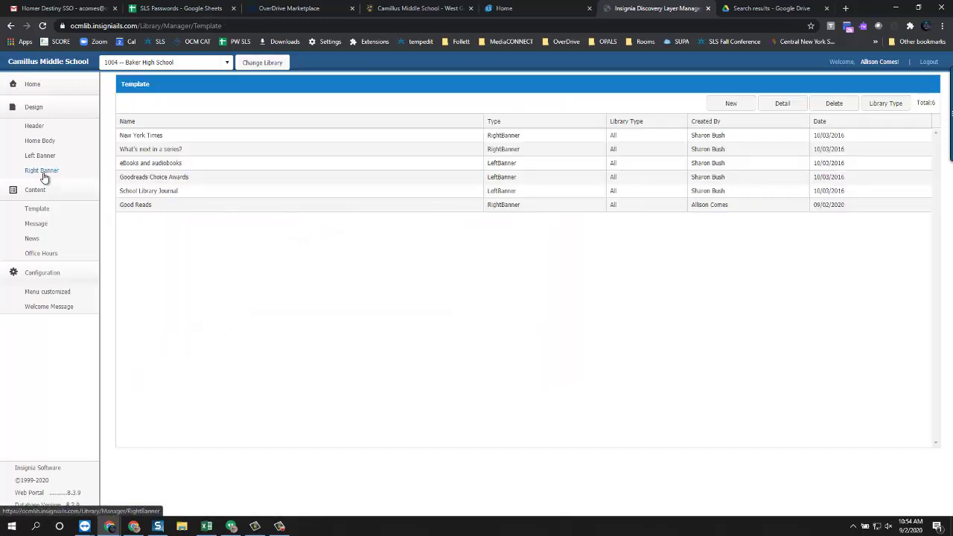
- Review the content blocks available in the right banner design, including Good Reads, and leave it without saving
{"action": "left_click", "coordinate": [44, 174]}
{"action": "left_click", "coordinate": [159, 138]}
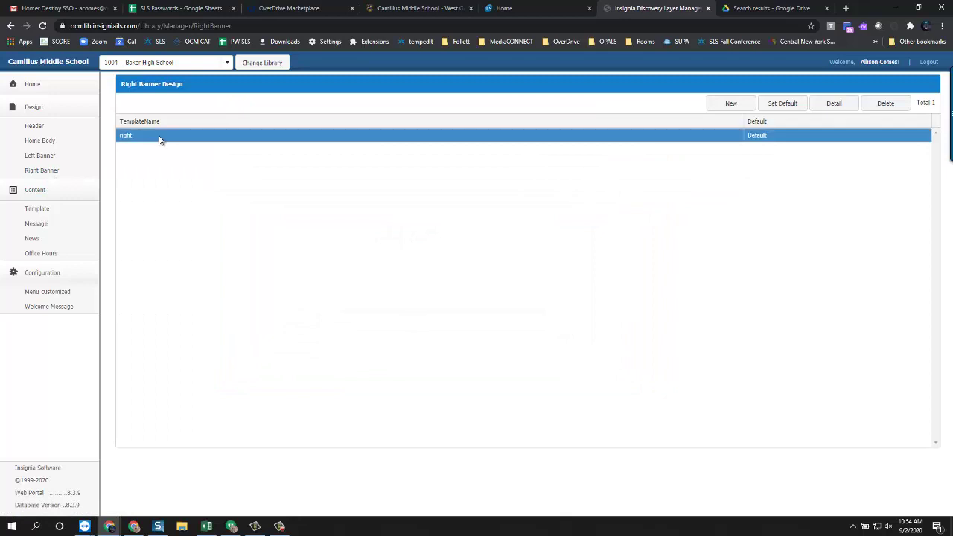
{"action": "double_click", "coordinate": [159, 139]}
{"action": "scroll", "coordinate": [160, 272], "scroll_direction": "down", "scroll_amount": 1}
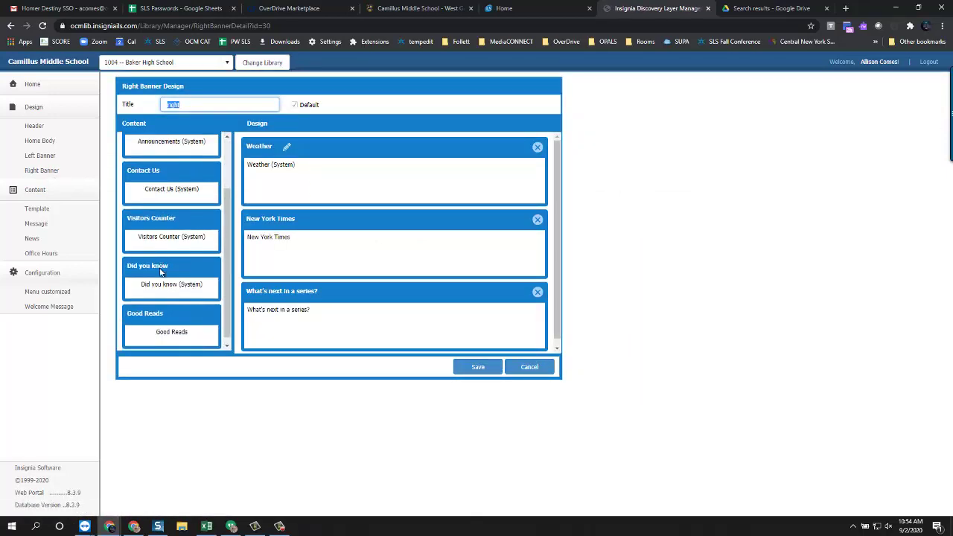
{"action": "scroll", "coordinate": [159, 273], "scroll_direction": "down", "scroll_amount": 1}
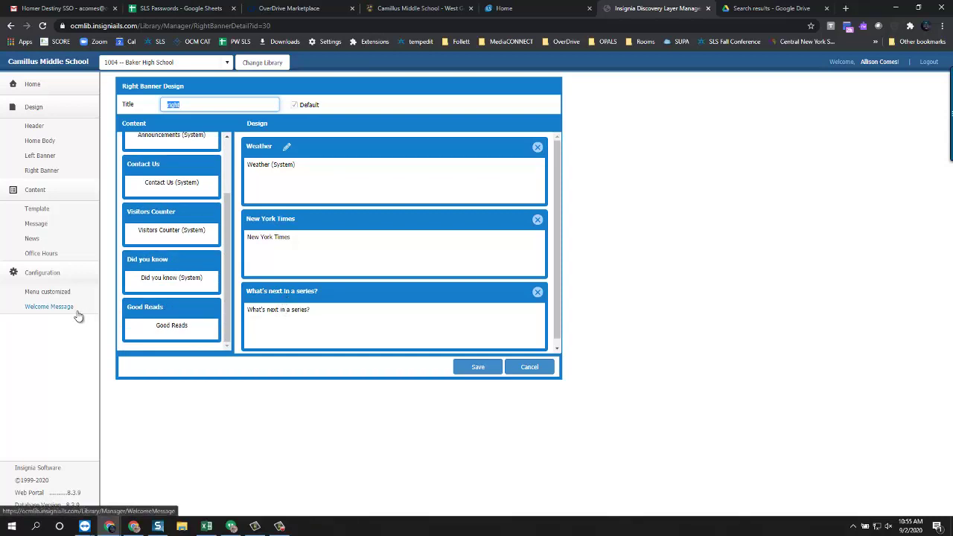
{"action": "scroll", "coordinate": [179, 319], "scroll_direction": "up", "scroll_amount": 2}
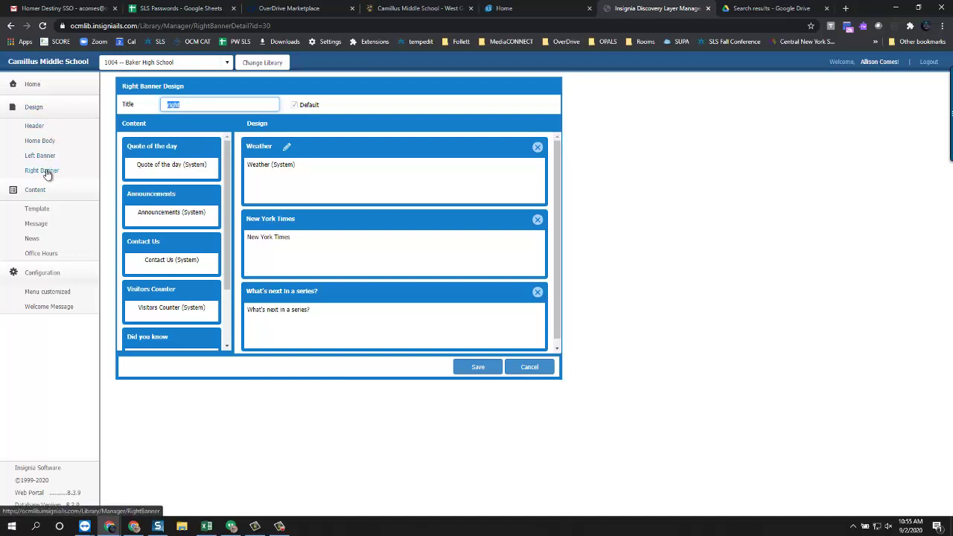
{"action": "left_click", "coordinate": [546, 369]}
{"action": "left_click", "coordinate": [454, 300]}
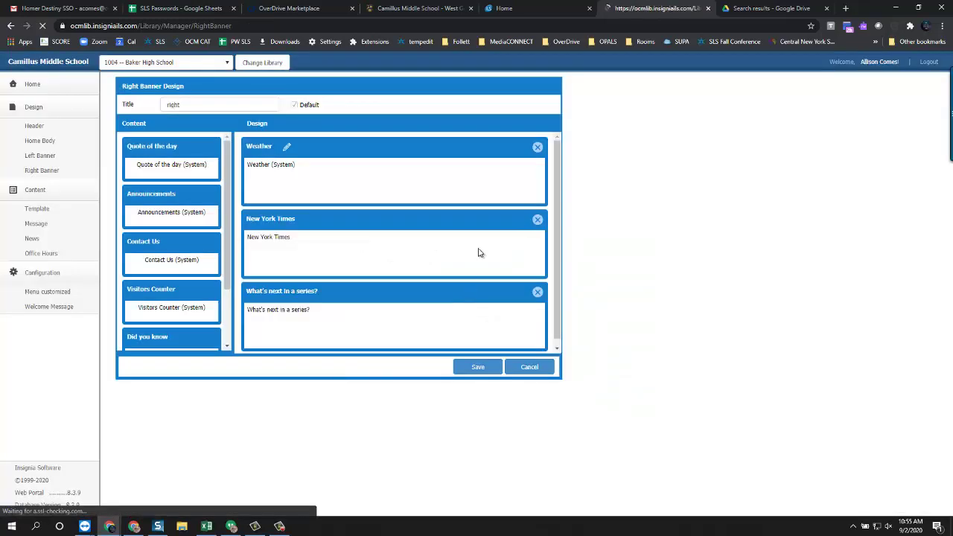
- Load Baker High School's OPAC home page with LibraryID 1004 and follow its header image's link to the Baker Library website
{"action": "left_click", "coordinate": [573, 9]}
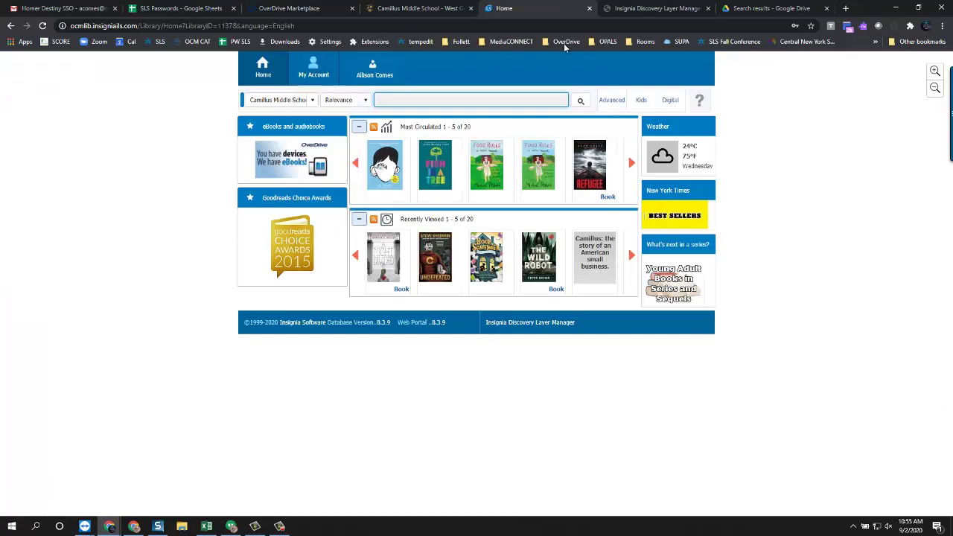
{"action": "double_click", "coordinate": [230, 26]}
{"action": "type", "text": "1004"}
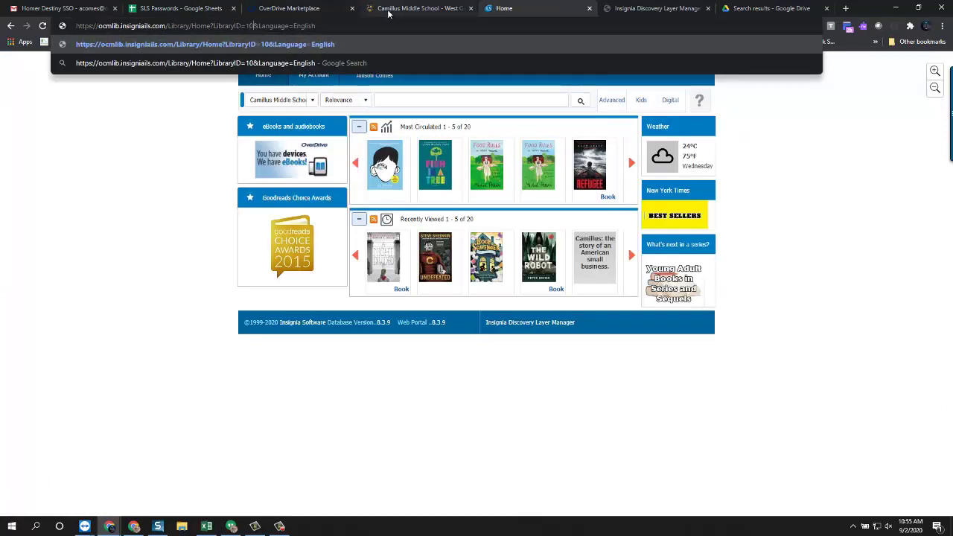
{"action": "key", "text": "Return"}
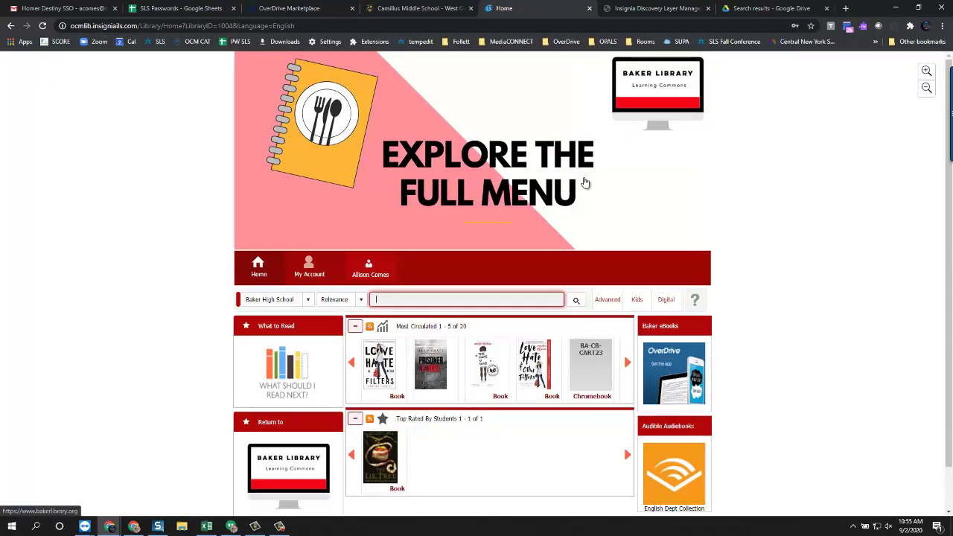
{"action": "left_click", "coordinate": [540, 178]}
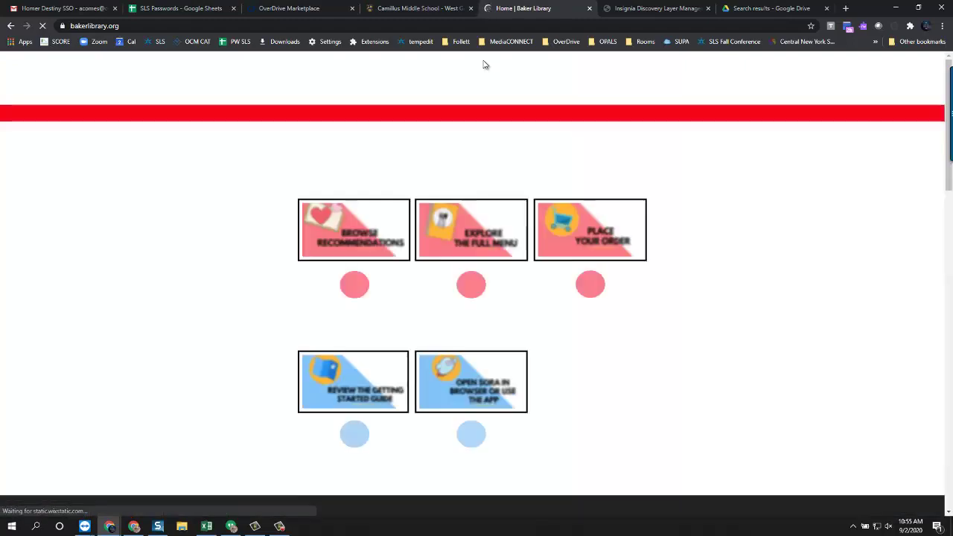
- Return to the Discovery Layer Manager, view the blank editor for a new header, and close it without saving
{"action": "left_click", "coordinate": [647, 7]}
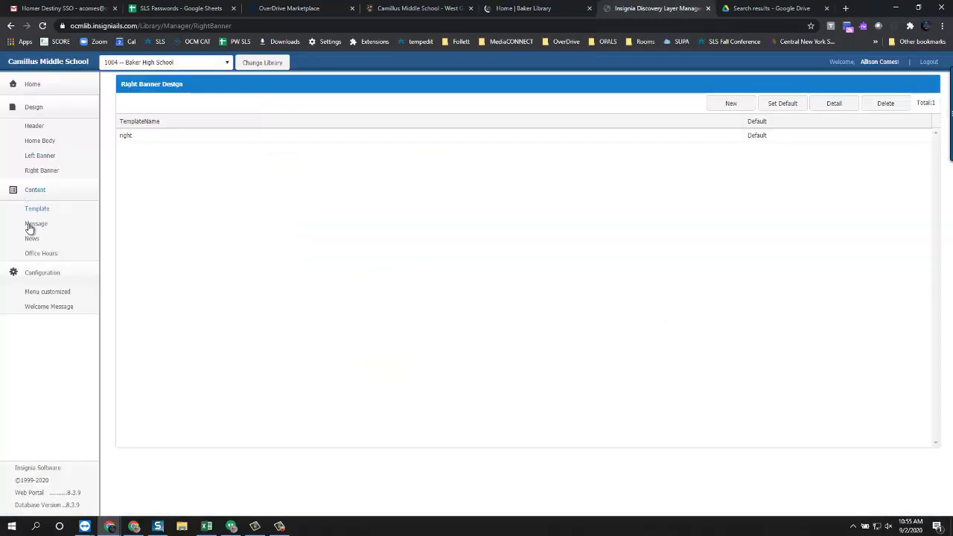
{"action": "left_click", "coordinate": [41, 128]}
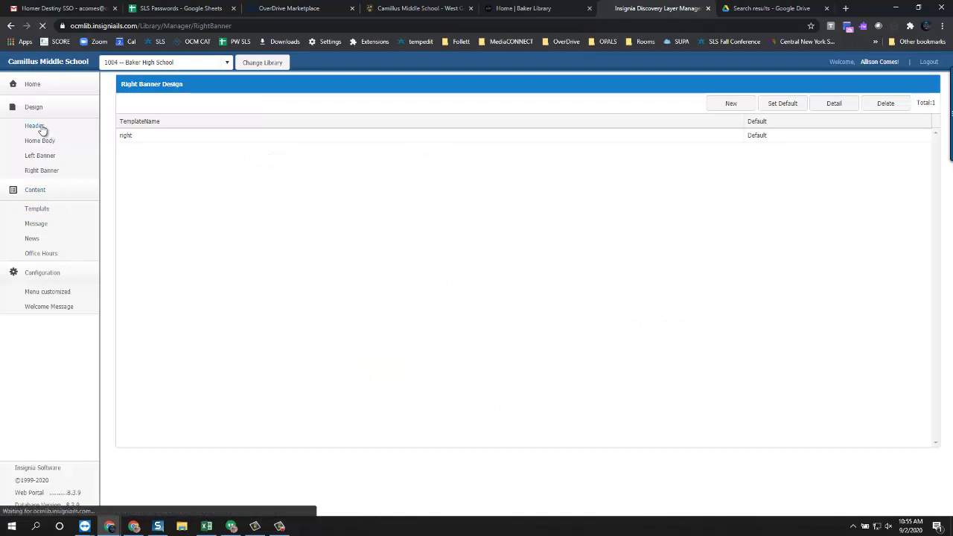
{"action": "left_click", "coordinate": [729, 104]}
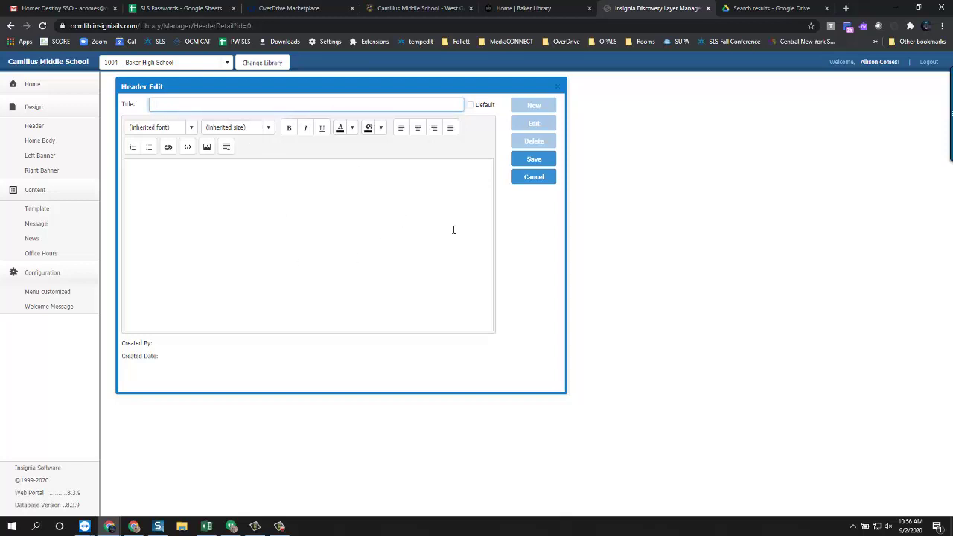
{"action": "left_click", "coordinate": [403, 229]}
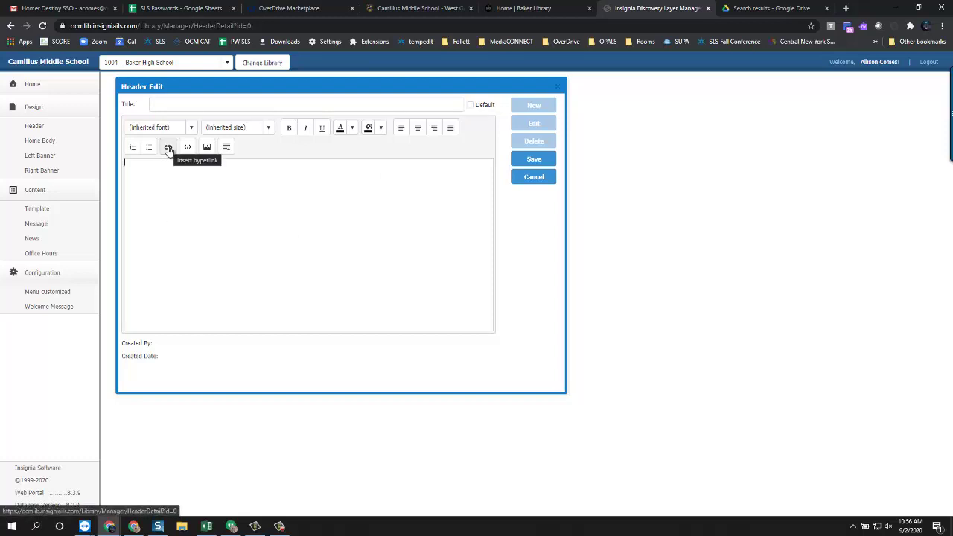
{"action": "left_click", "coordinate": [557, 88]}
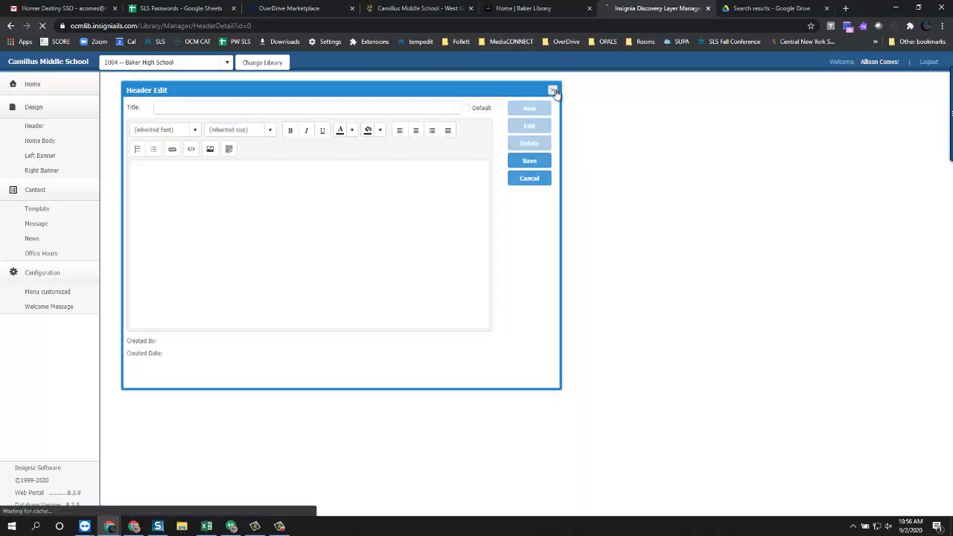
- Close the Discovery Layer Manager, Baker Library, Drive, Camillus Middle School and OverDrive Marketplace pages, and open a new blank tab
{"action": "left_click", "coordinate": [708, 8]}
{"action": "left_click", "coordinate": [589, 8]}
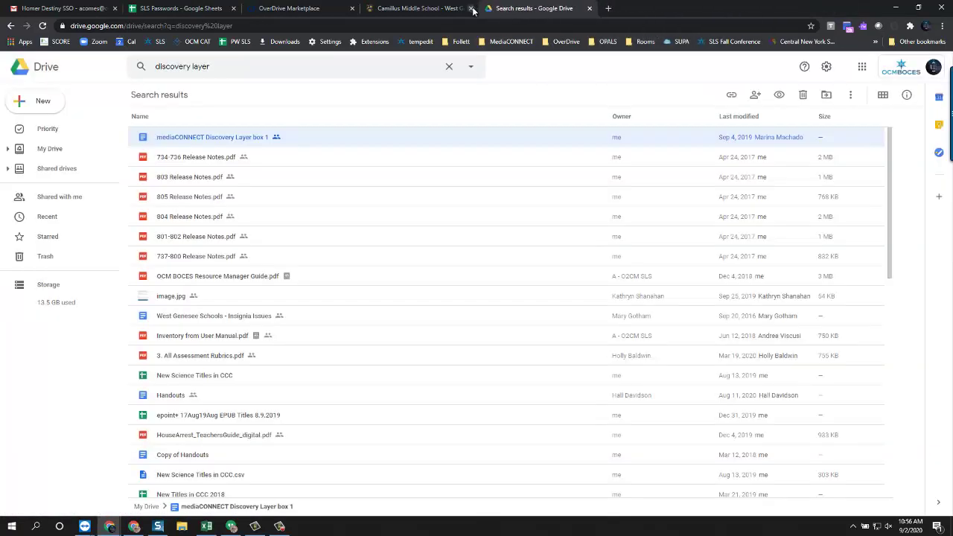
{"action": "left_click", "coordinate": [588, 8]}
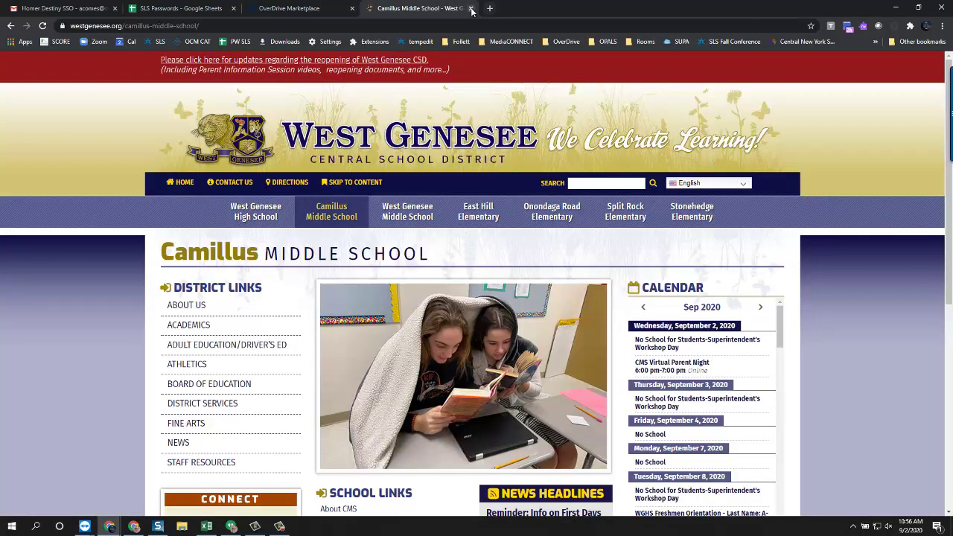
{"action": "left_click", "coordinate": [471, 8]}
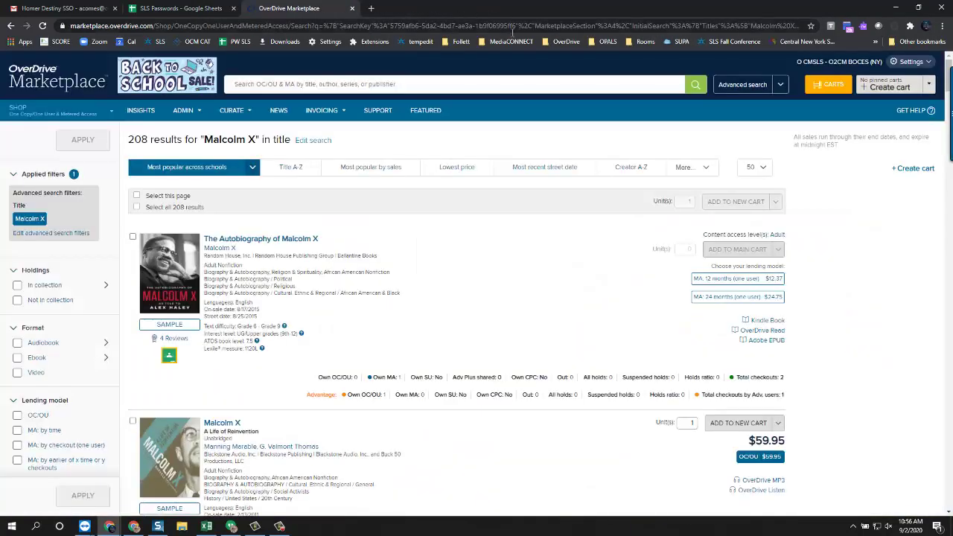
{"action": "left_click", "coordinate": [371, 9]}
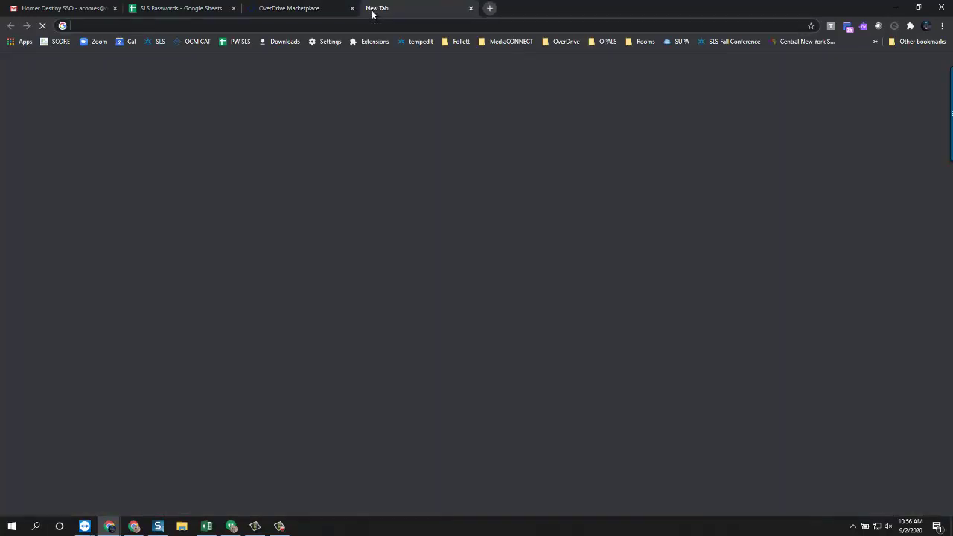
{"action": "left_click", "coordinate": [351, 8]}
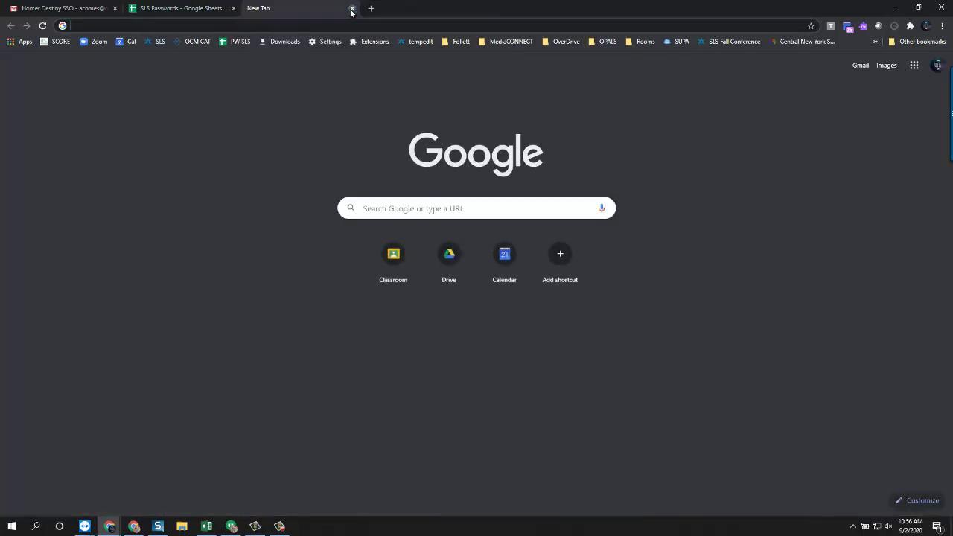